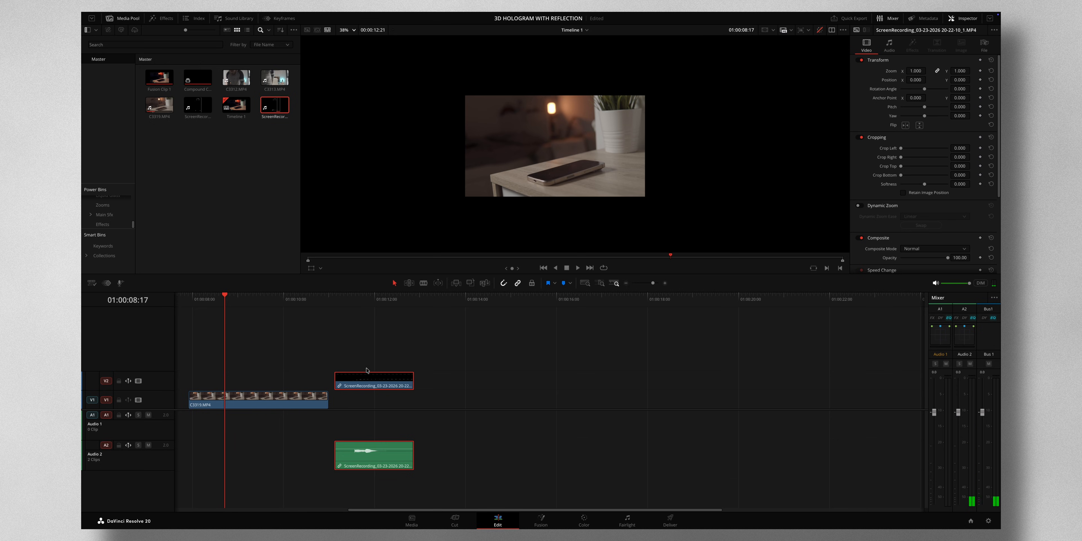
# Place the screen recording above the start of the C3319.MP4 clip and crop it to the notification, top 5862.999 and bottom 260.
pyautogui.moveTo(376, 382); pyautogui.dragTo(233, 380)
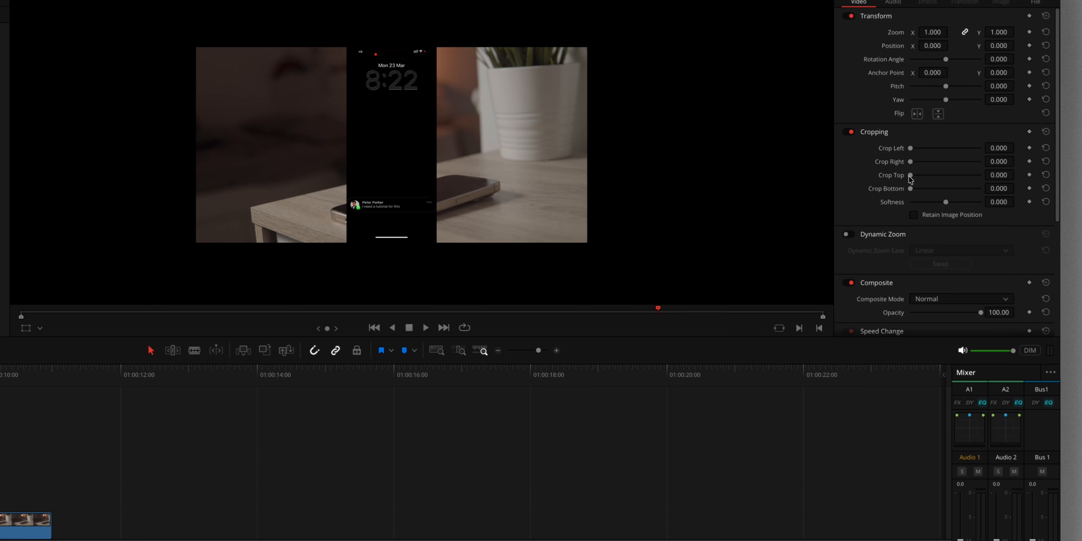
pyautogui.moveTo(910, 177); pyautogui.dragTo(959, 175)
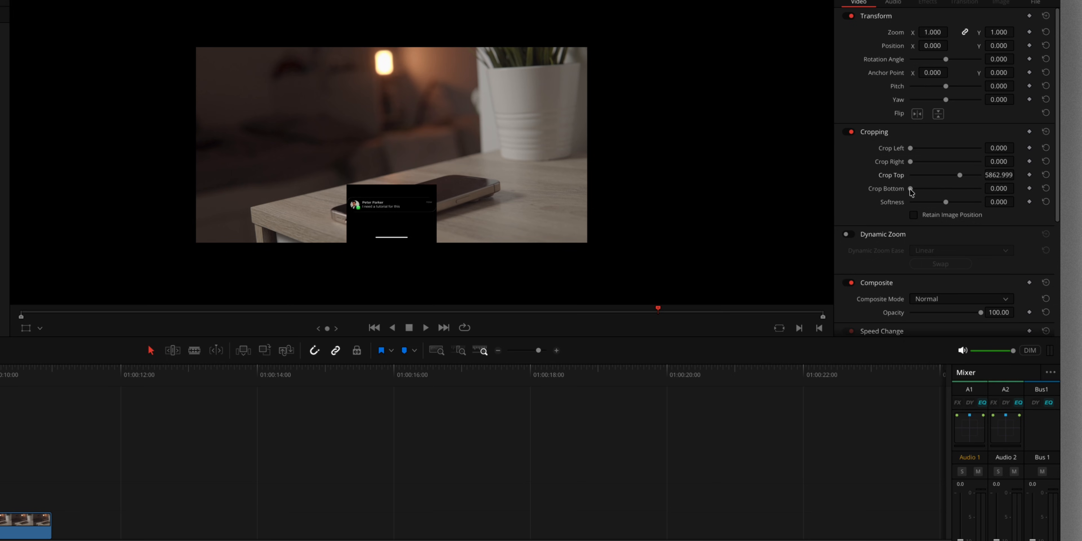
pyautogui.scroll(-2, 378, 248)
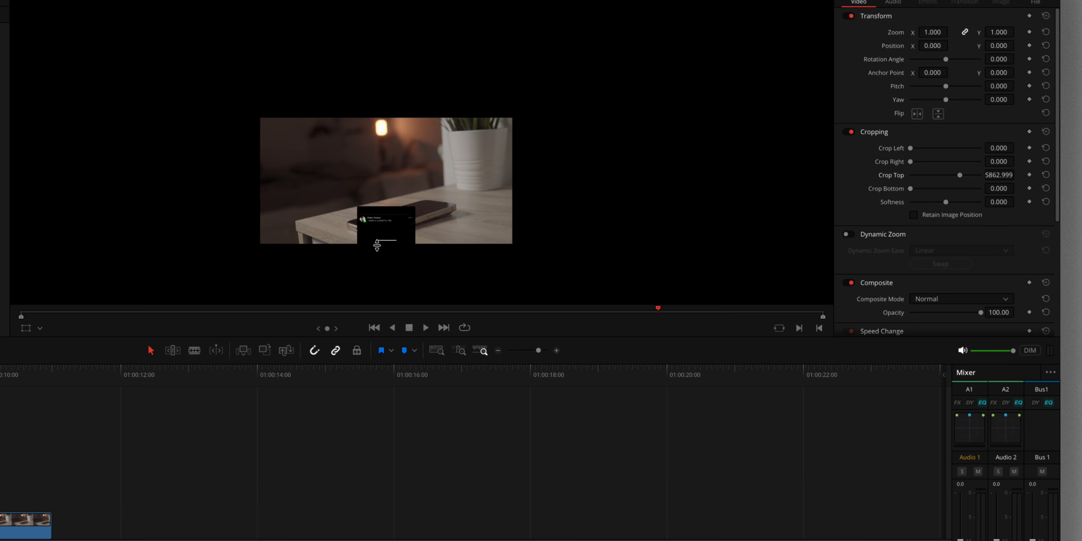
pyautogui.scroll(5, 376, 241)
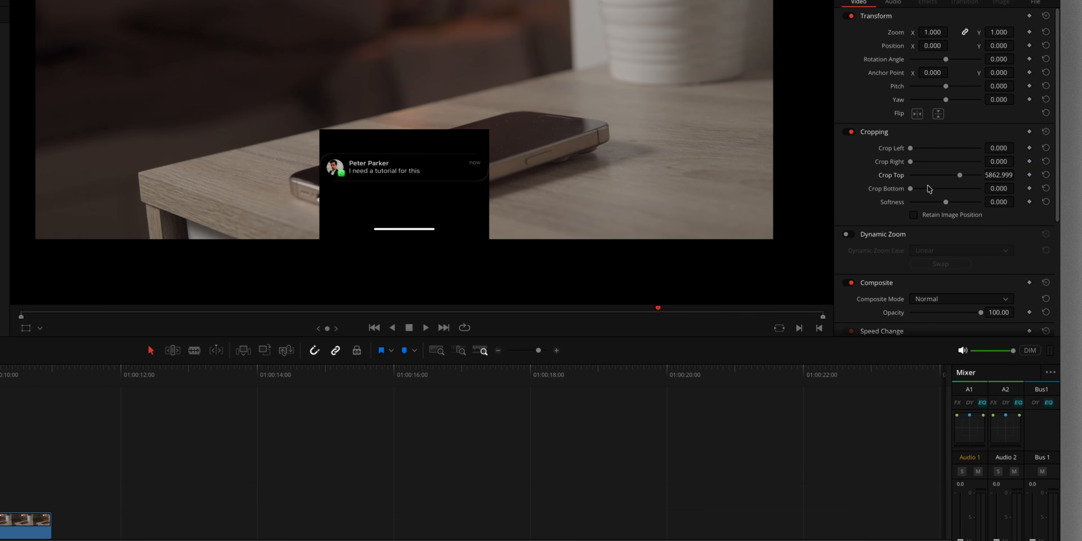
pyautogui.moveTo(988, 186); pyautogui.dragTo(1047, 188)
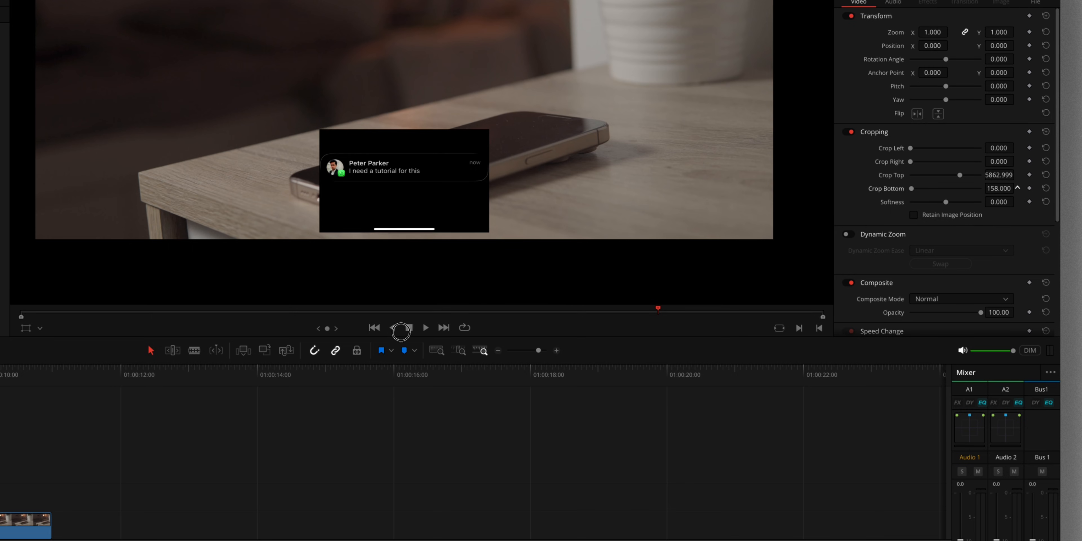
pyautogui.moveTo(401, 332); pyautogui.dragTo(451, 332)
pyautogui.press('space')
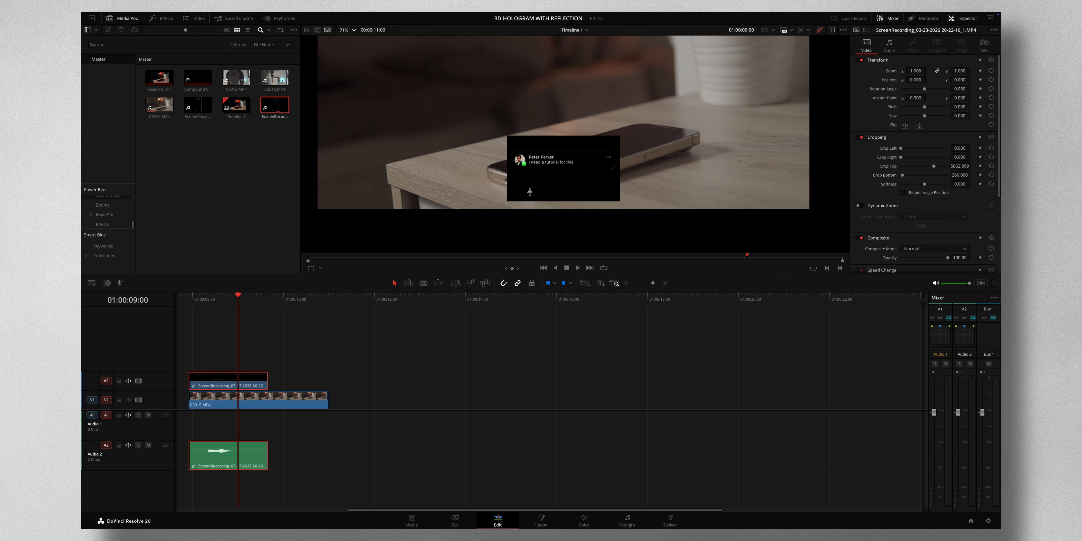
# Duplicate the screen recording clip directly behind the original on V2 and delete the copy's audio.
pyautogui.click(223, 385)
pyautogui.moveTo(222, 386); pyautogui.dragTo(303, 385)
pyautogui.click(337, 445)
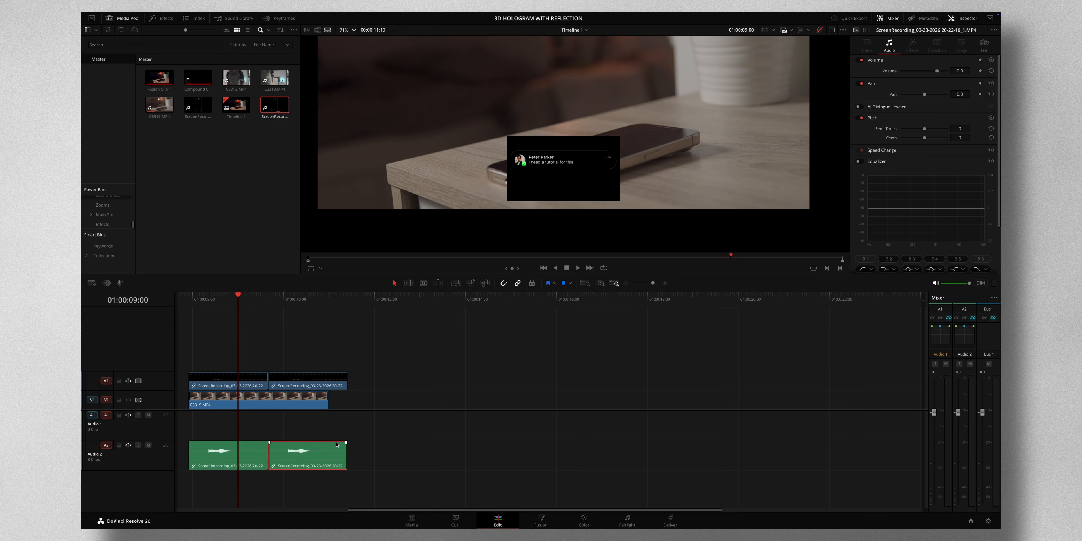
pyautogui.press('Delete')
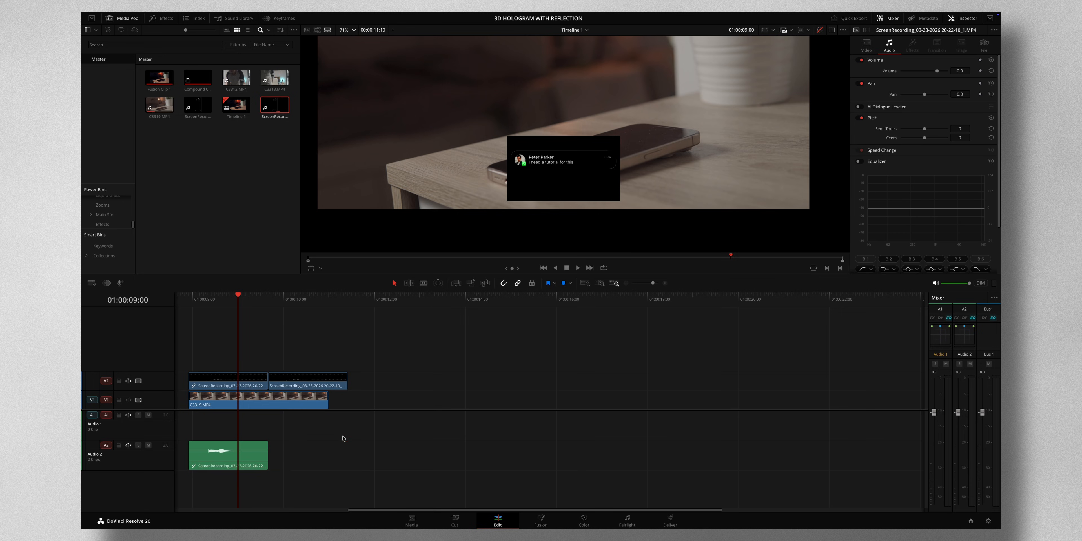
# Reverse the speed of the duplicated screen recording clip.
pyautogui.click(309, 382)
pyautogui.rightClick(309, 382)
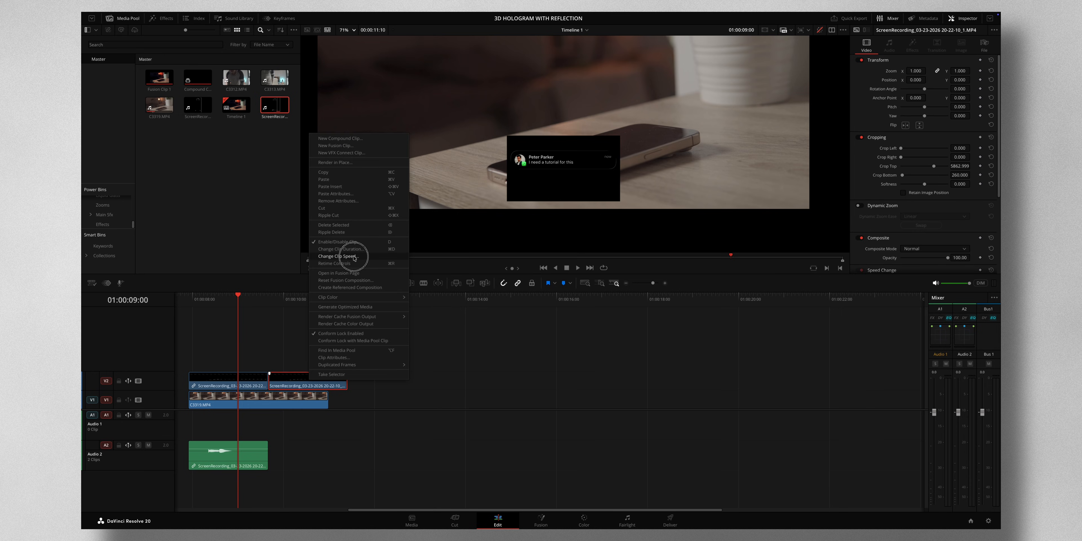
pyautogui.click(354, 257)
pyautogui.click(338, 291)
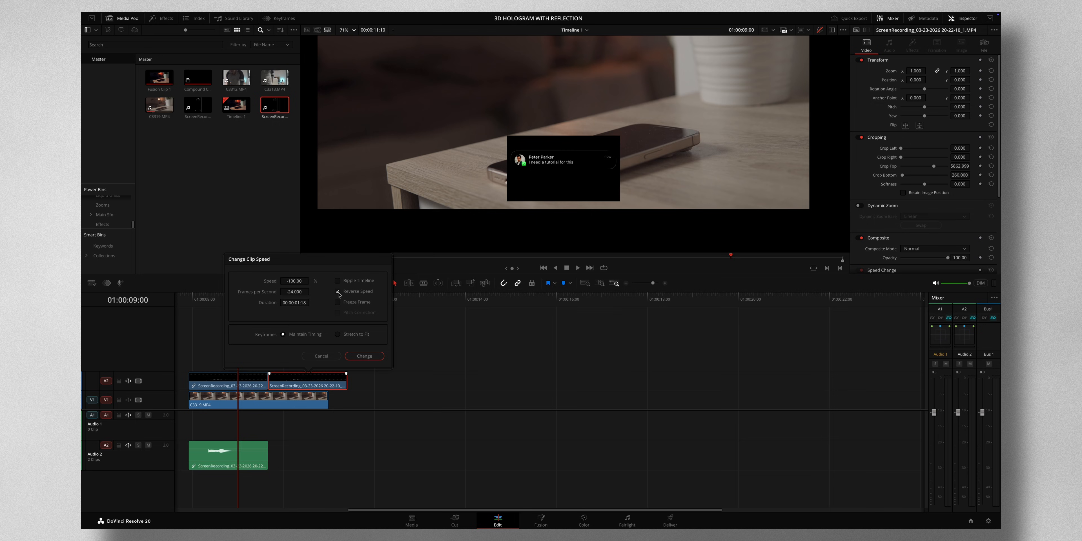
pyautogui.click(364, 356)
# Extend the C3319.MP4 clip to the end of the reversed screen recording and scrub through the result.
pyautogui.moveTo(239, 297); pyautogui.dragTo(306, 303)
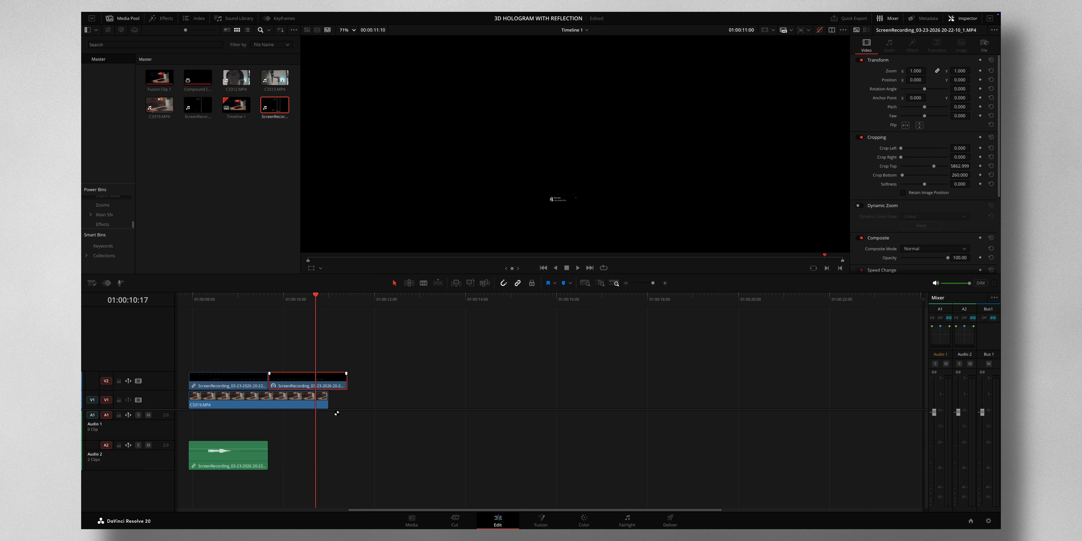
pyautogui.moveTo(327, 401); pyautogui.dragTo(346, 403)
pyautogui.click(229, 299)
pyautogui.moveTo(223, 299); pyautogui.dragTo(348, 299)
# Combine the two screen recording clips on V2 into a new compound clip named Compound Clip 2.
pyautogui.moveTo(243, 359); pyautogui.dragTo(280, 383)
pyautogui.rightClick(280, 384)
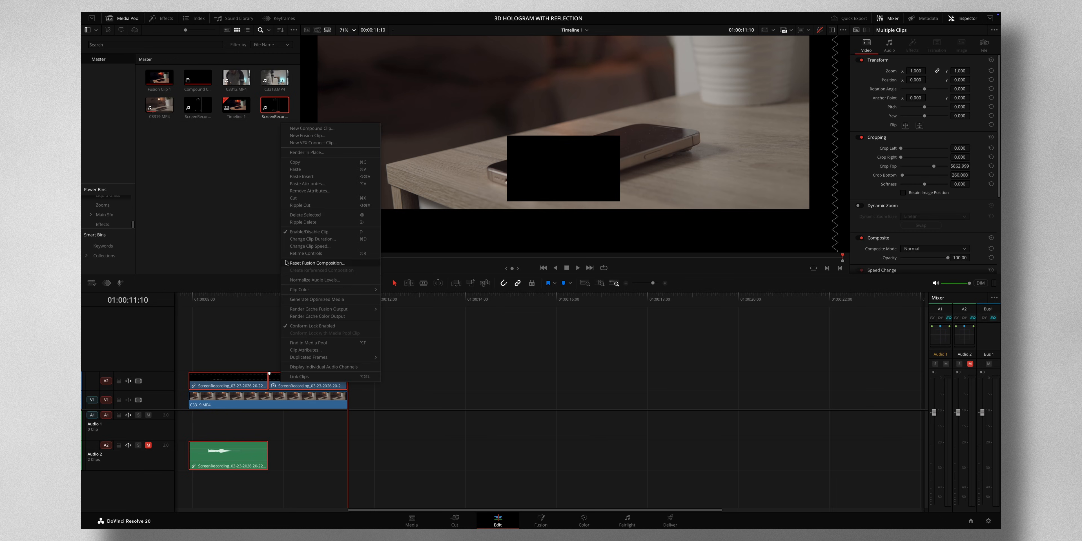
pyautogui.click(317, 128)
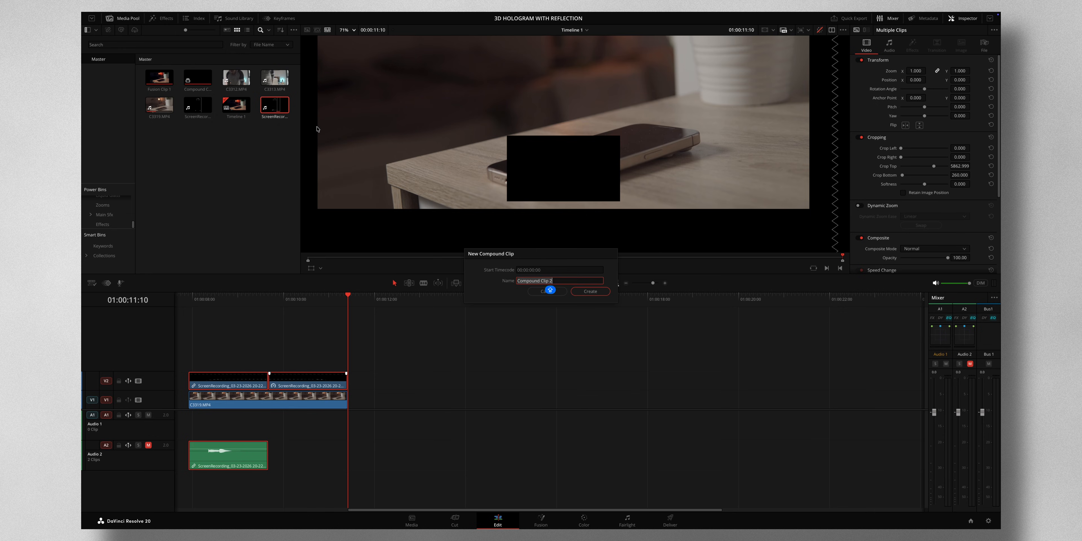
pyautogui.click(593, 293)
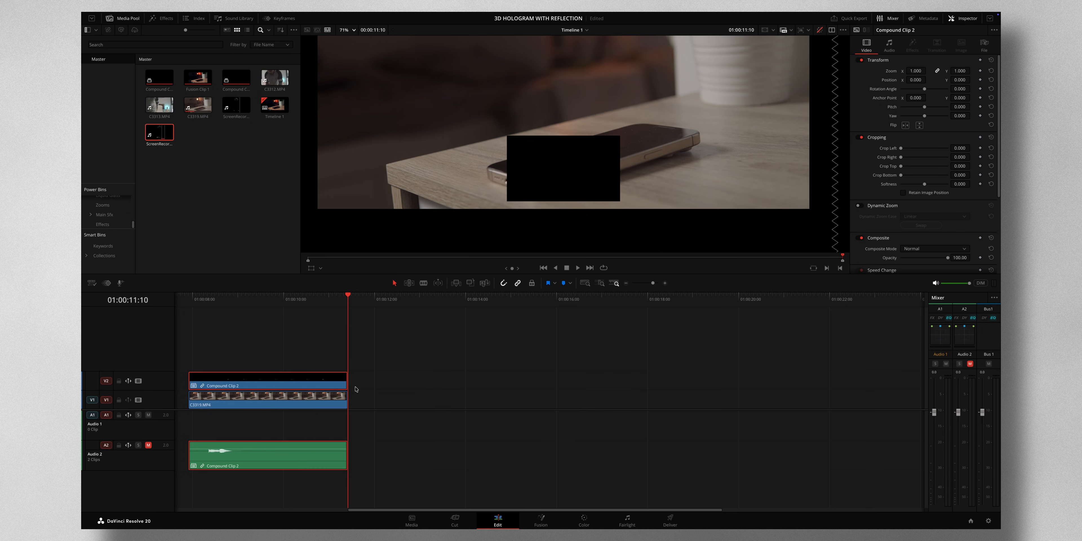
# Combine the compound clip and the C3319.MP4 phone clip below it into a new Fusion clip.
pyautogui.click(386, 385)
pyautogui.moveTo(270, 356); pyautogui.dragTo(289, 405)
pyautogui.rightClick(288, 385)
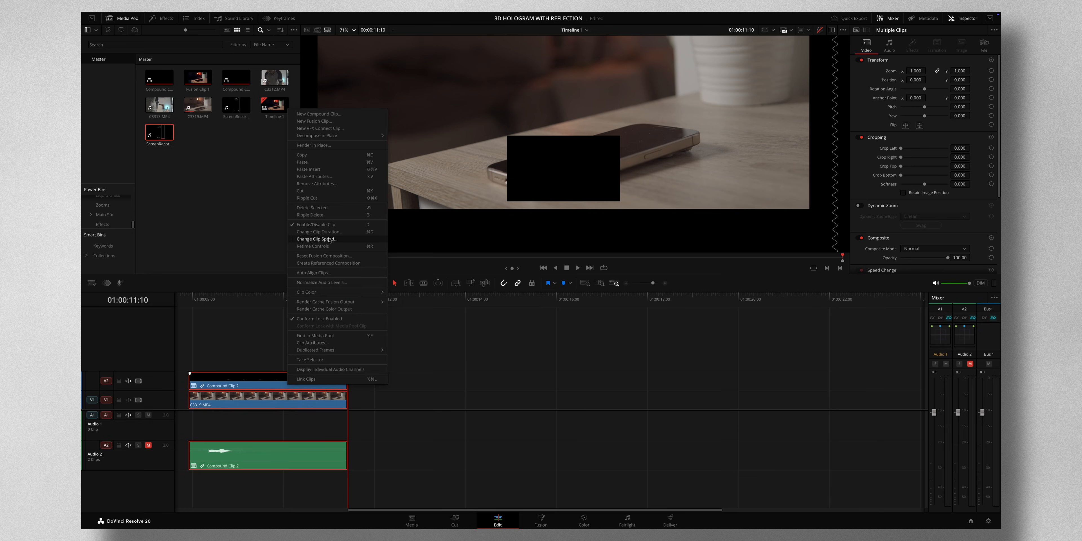
pyautogui.click(329, 122)
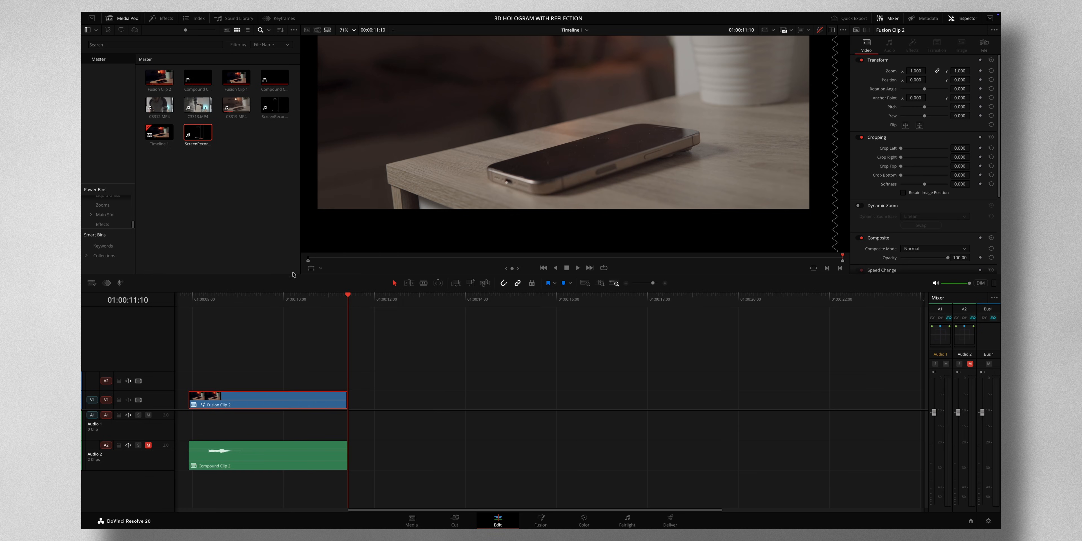
# Open the new Fusion clip on the Fusion page and delete its Background1, Merge1 and Merge2 nodes.
pyautogui.click(284, 299)
pyautogui.click(541, 521)
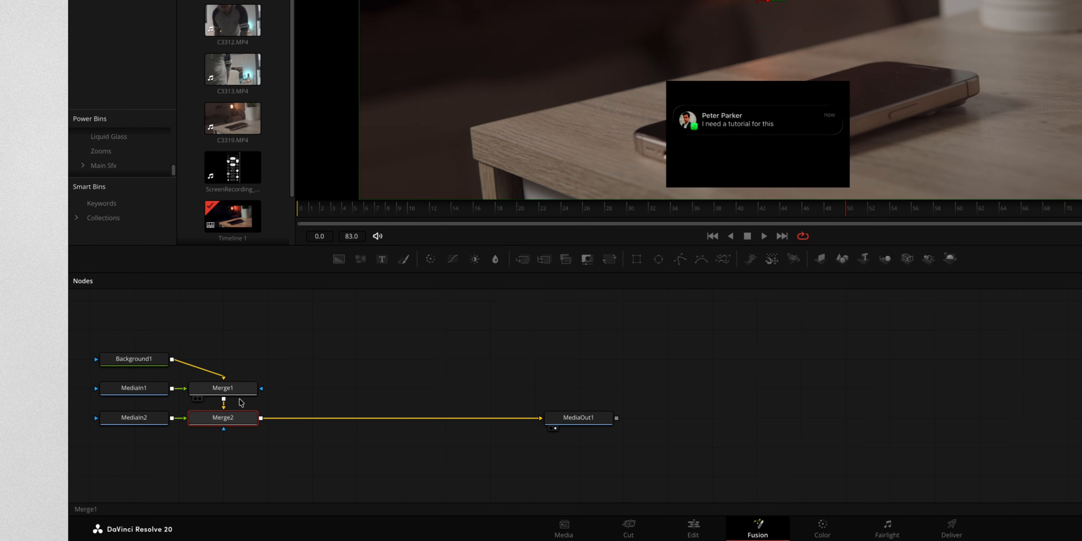
pyautogui.click(147, 360)
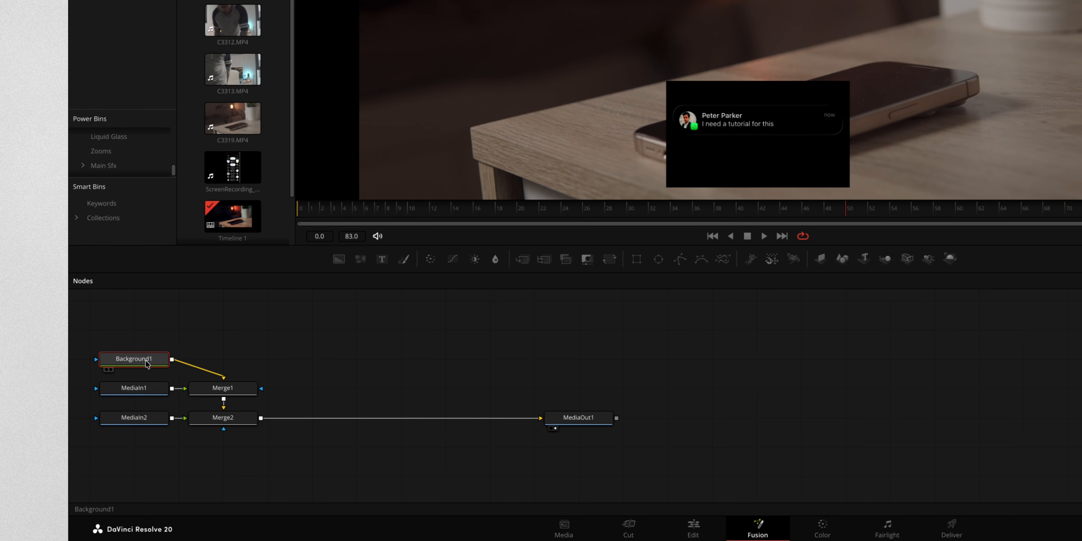
pyautogui.press('Delete')
pyautogui.click(227, 388)
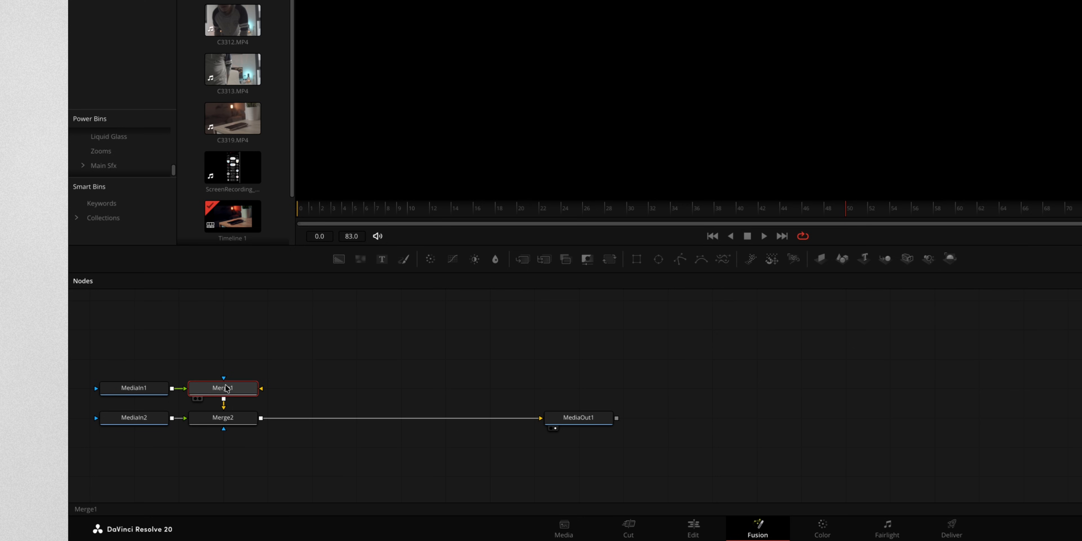
pyautogui.press('Delete')
pyautogui.press('Delete')
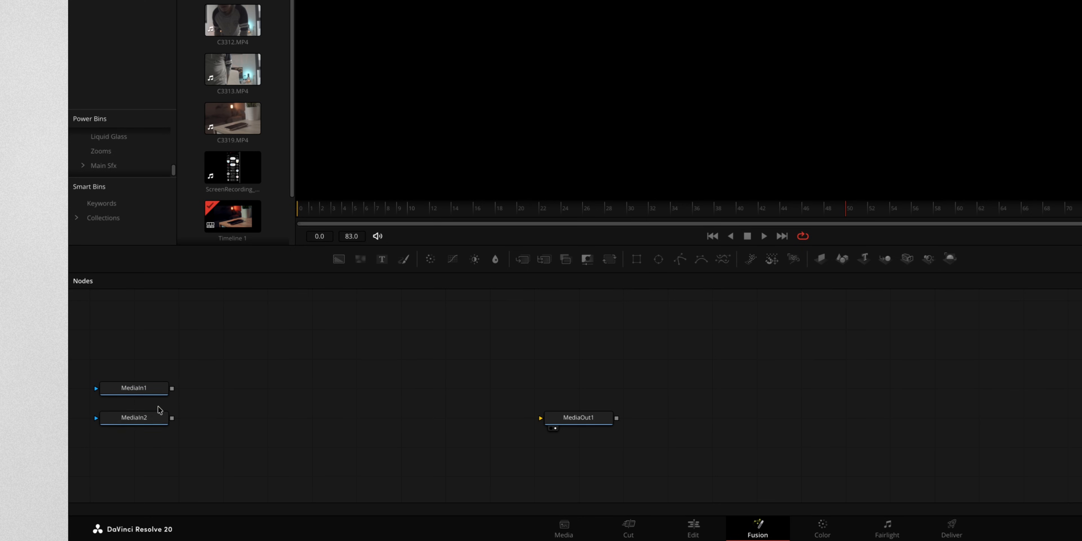
# Show MediaIn1 in the viewer, and rename the MediaIn1 node to PHONE and the MediaIn2 node to MESSAGE.
pyautogui.moveTo(155, 390); pyautogui.dragTo(228, 310)
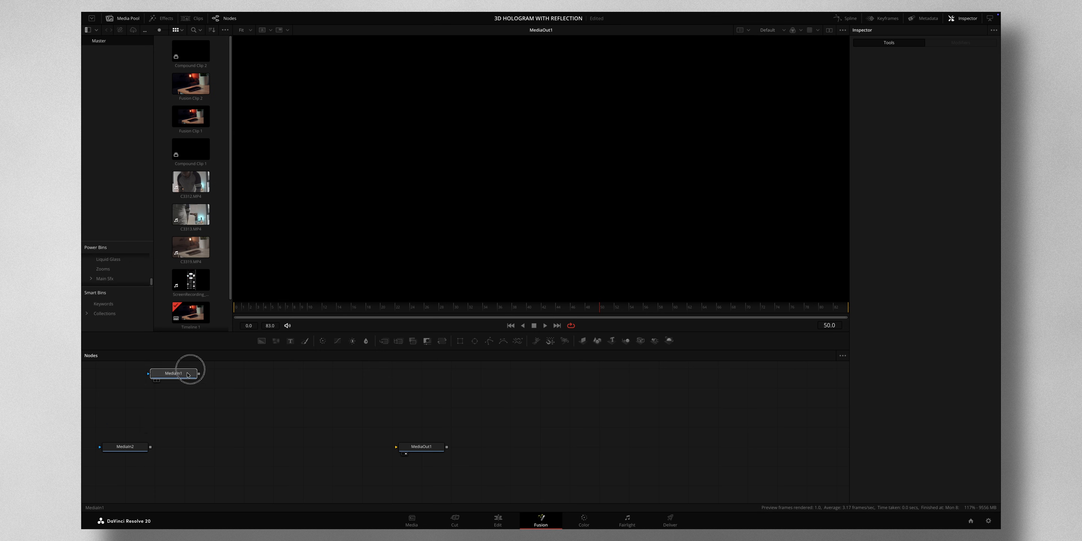
pyautogui.moveTo(187, 375); pyautogui.dragTo(349, 207)
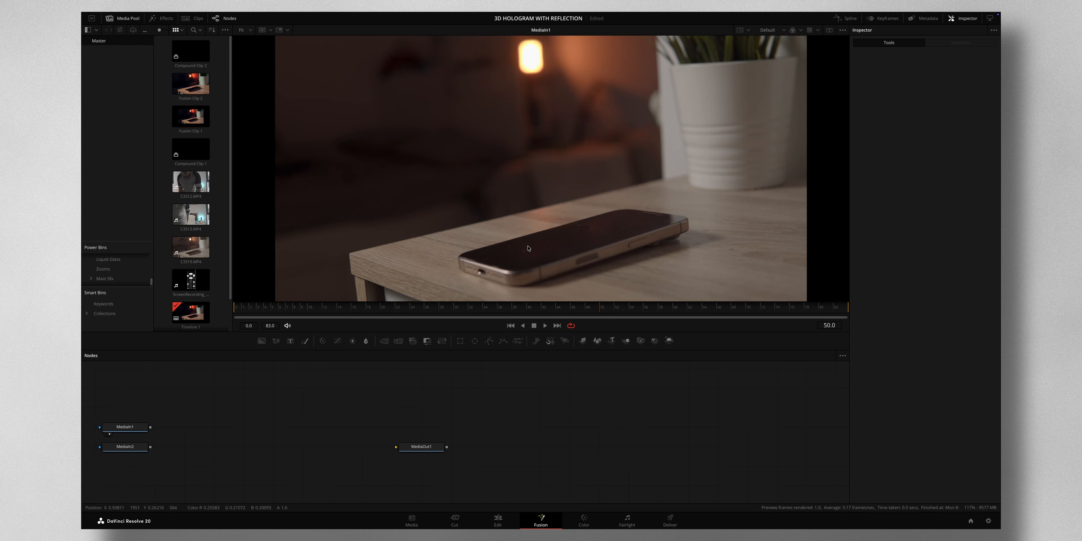
pyautogui.click(137, 430)
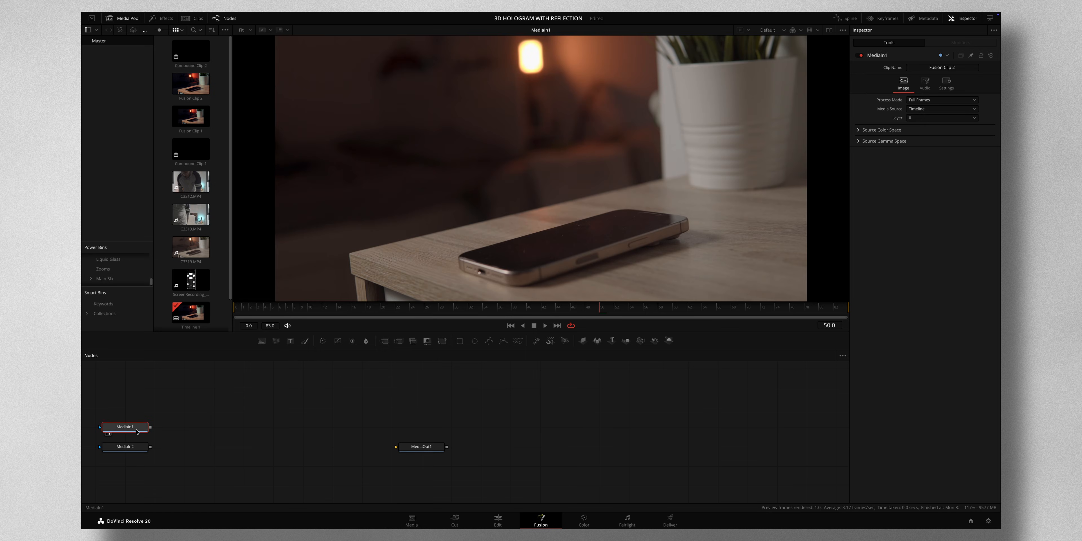
pyautogui.rightClick(137, 428)
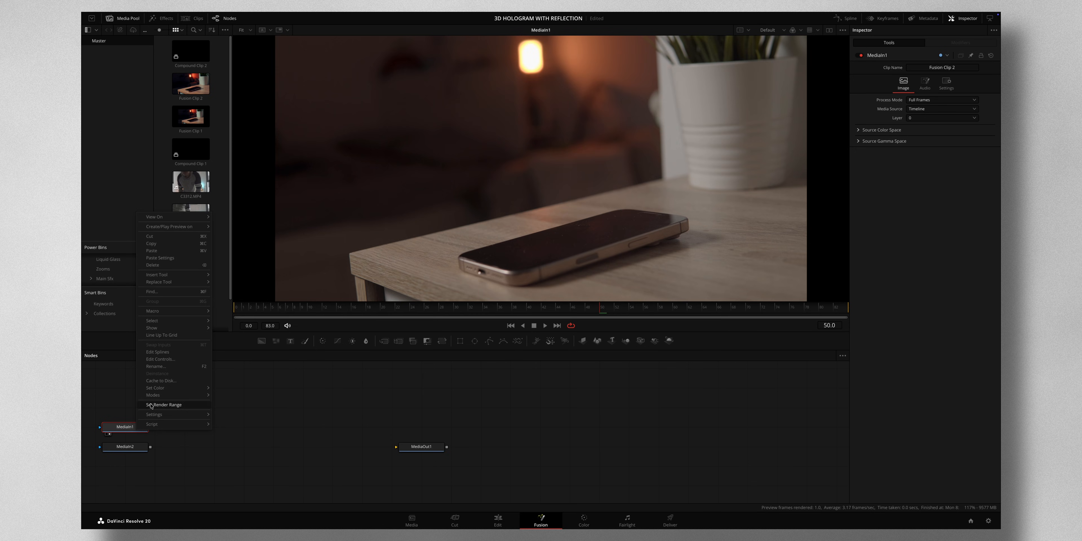
pyautogui.click(161, 369)
pyautogui.write('PHONE')
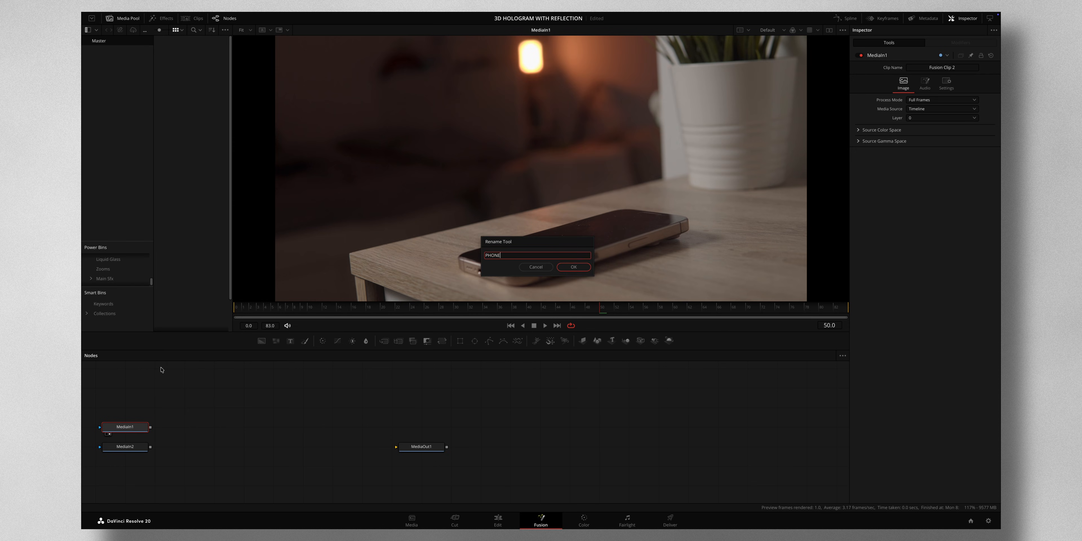
pyautogui.press('Return')
pyautogui.write('MESSAGE')
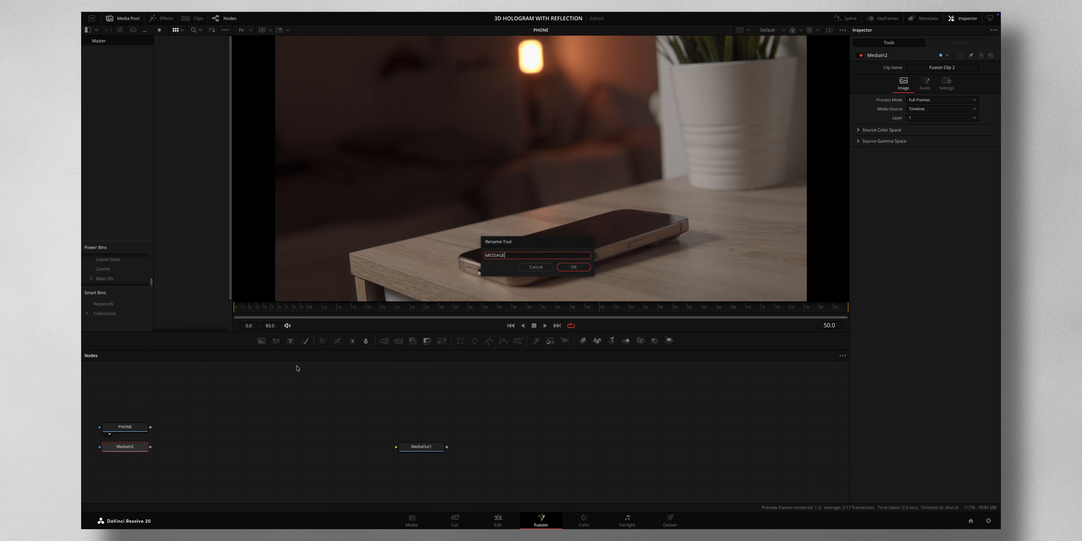
pyautogui.press('Return')
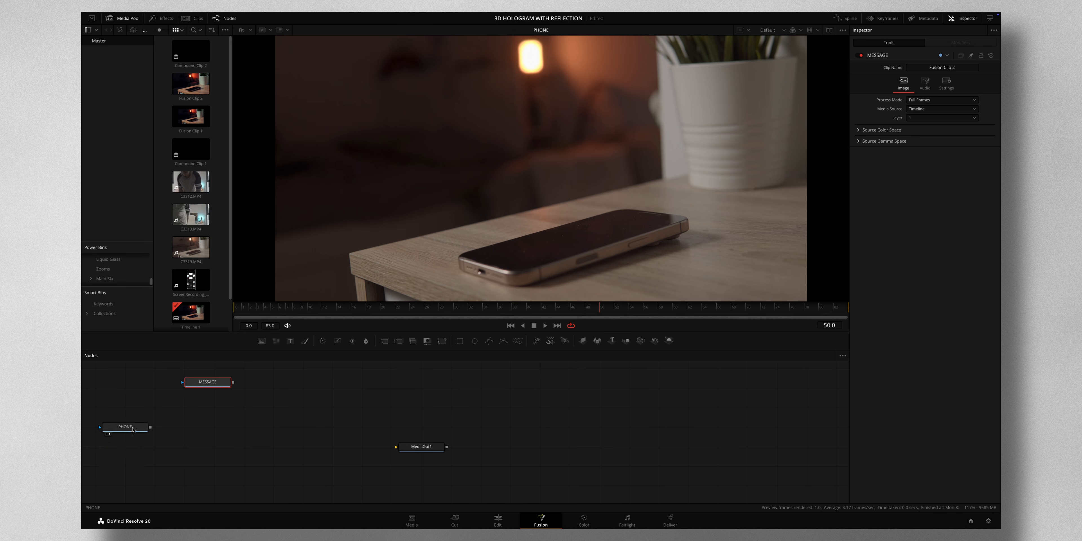
# Connect the PHONE node directly to MediaOut1 and keep the MESSAGE node separate above them.
pyautogui.moveTo(153, 432); pyautogui.dragTo(545, 238)
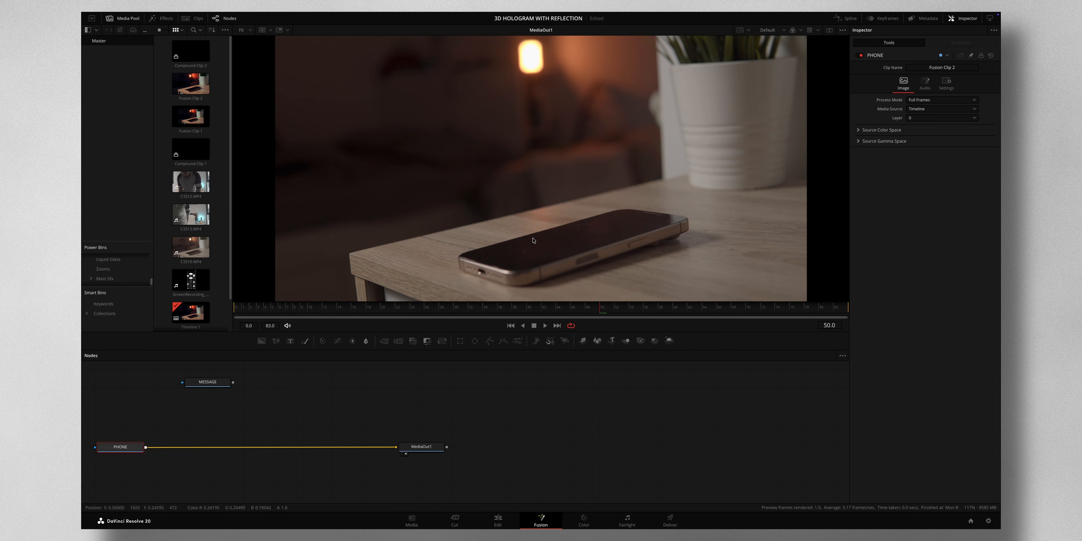
pyautogui.moveTo(233, 383); pyautogui.dragTo(166, 459)
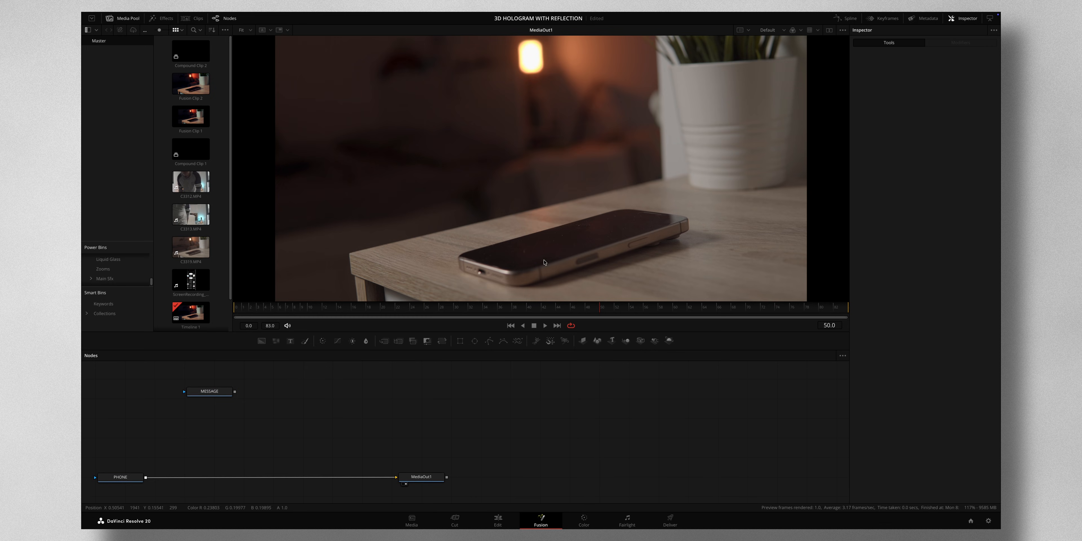
# Add a Tracker node after the PHONE node and set its adaptive mode to Best match.
pyautogui.click(119, 477)
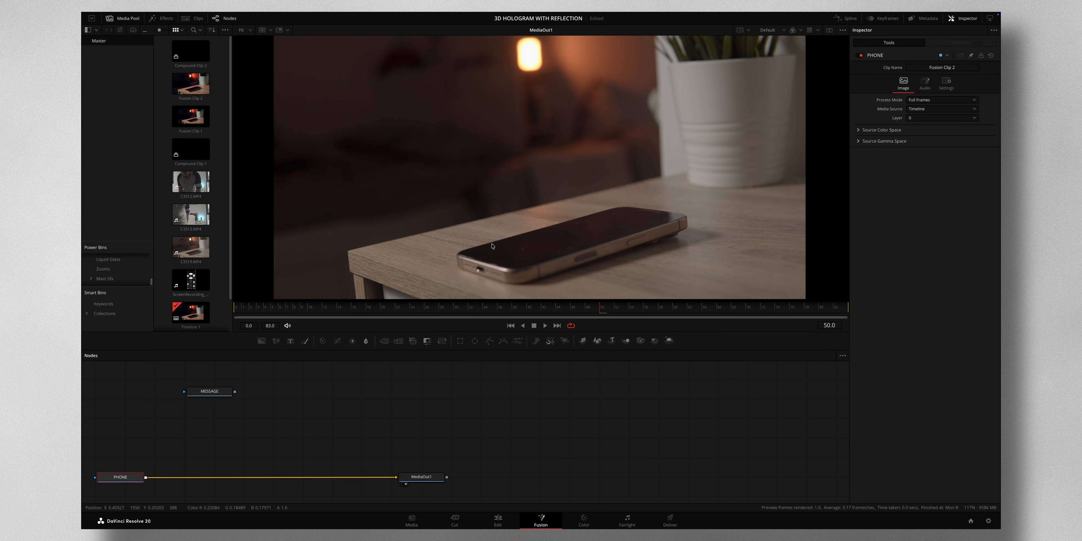
pyautogui.hotkey('shift', 'space')
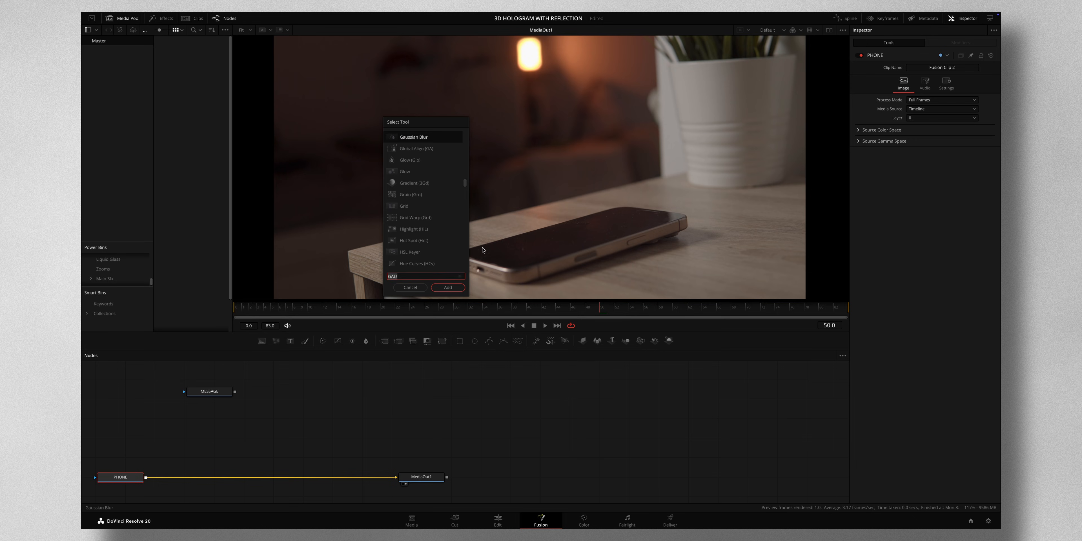
pyautogui.write('TRAC')
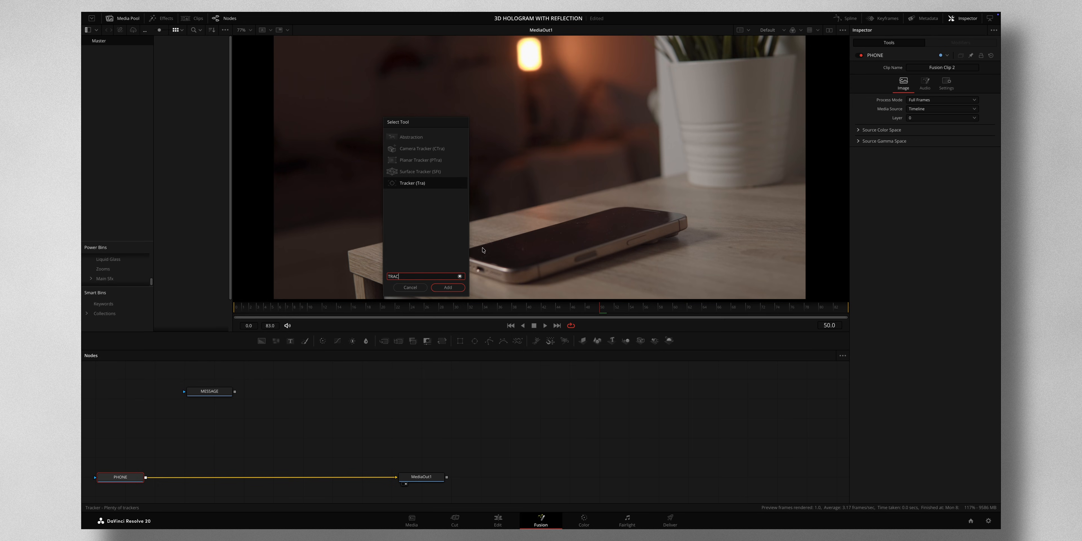
pyautogui.click(445, 289)
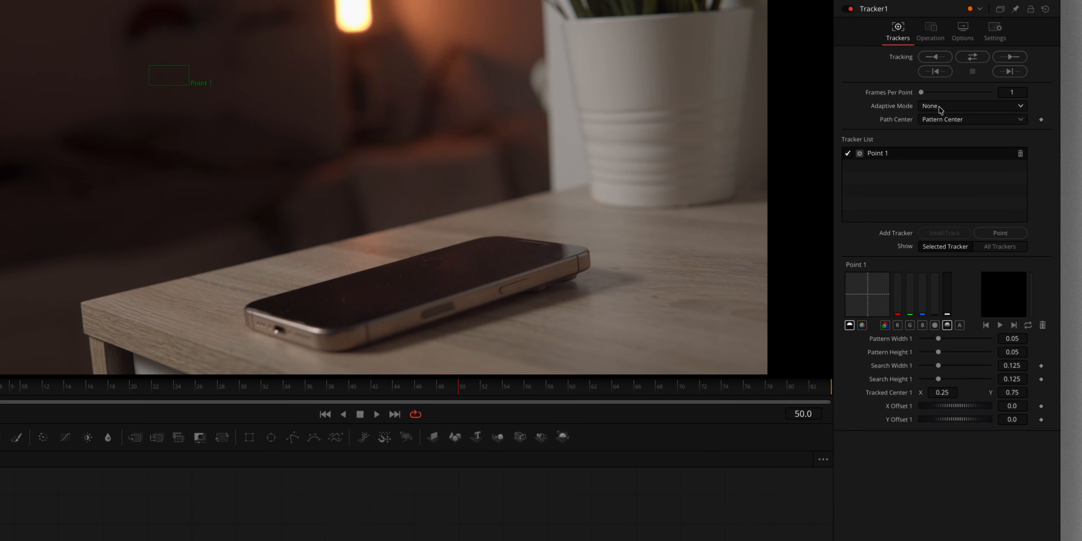
pyautogui.click(920, 120)
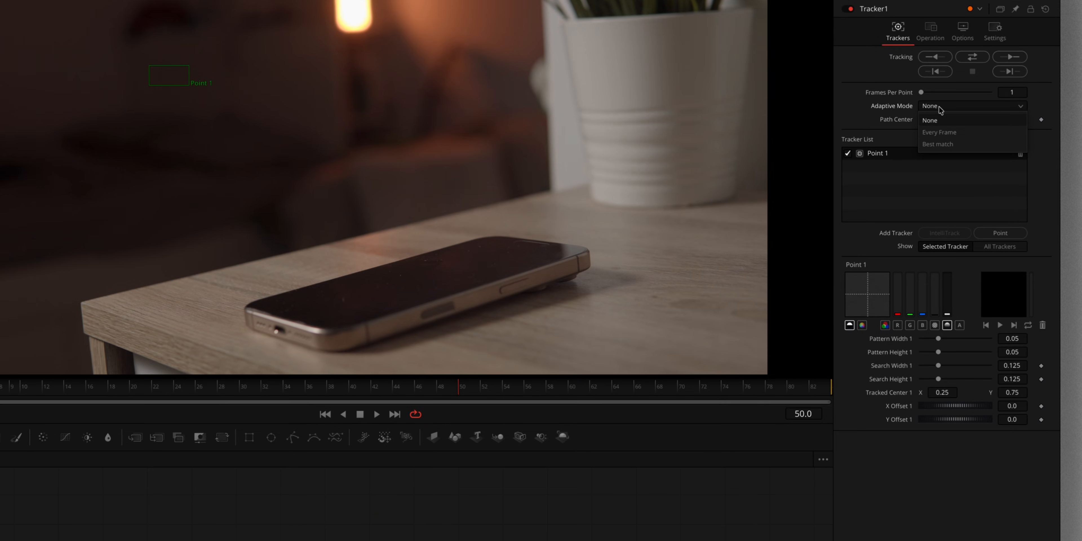
pyautogui.click(937, 144)
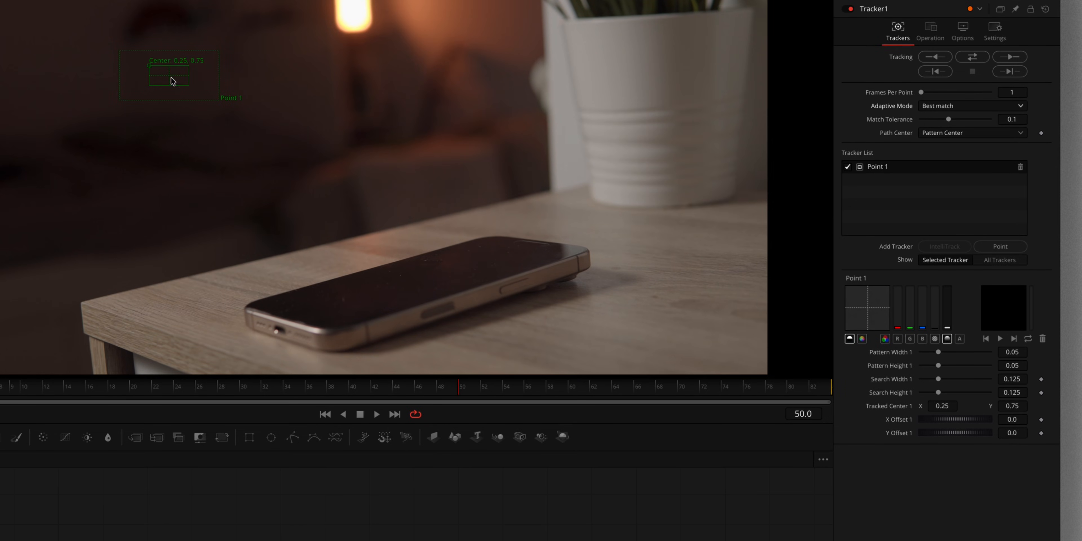
# Place the tracking point on the left corner of the phone and track it forward and then in reverse.
pyautogui.moveTo(148, 65); pyautogui.dragTo(232, 307)
pyautogui.moveTo(428, 259); pyautogui.dragTo(445, 252)
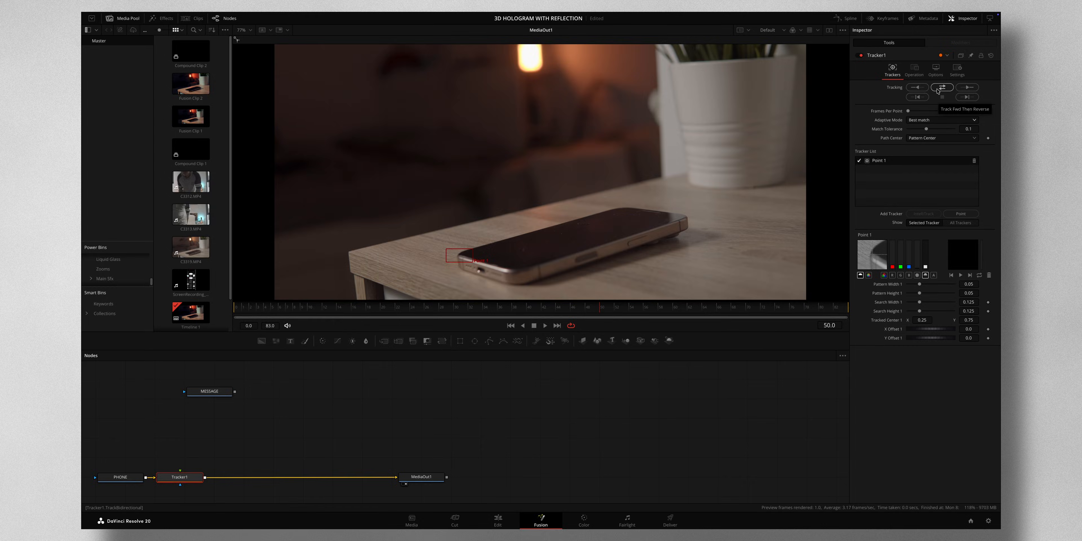
pyautogui.click(942, 88)
# Set the tracker's operation to Match Move and connect the MESSAGE node to its foreground input.
pyautogui.click(914, 71)
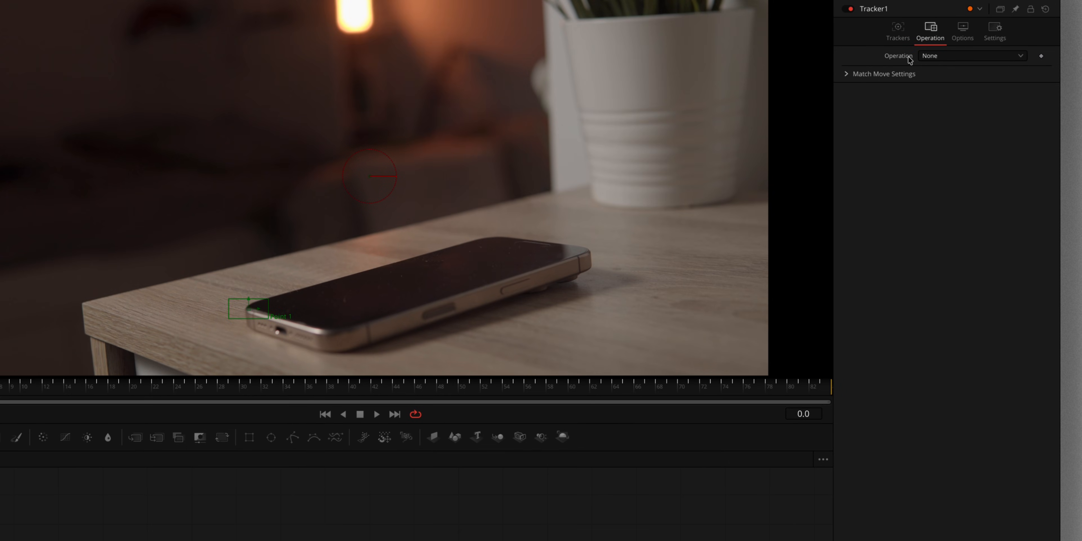
pyautogui.click(970, 55)
pyautogui.click(949, 82)
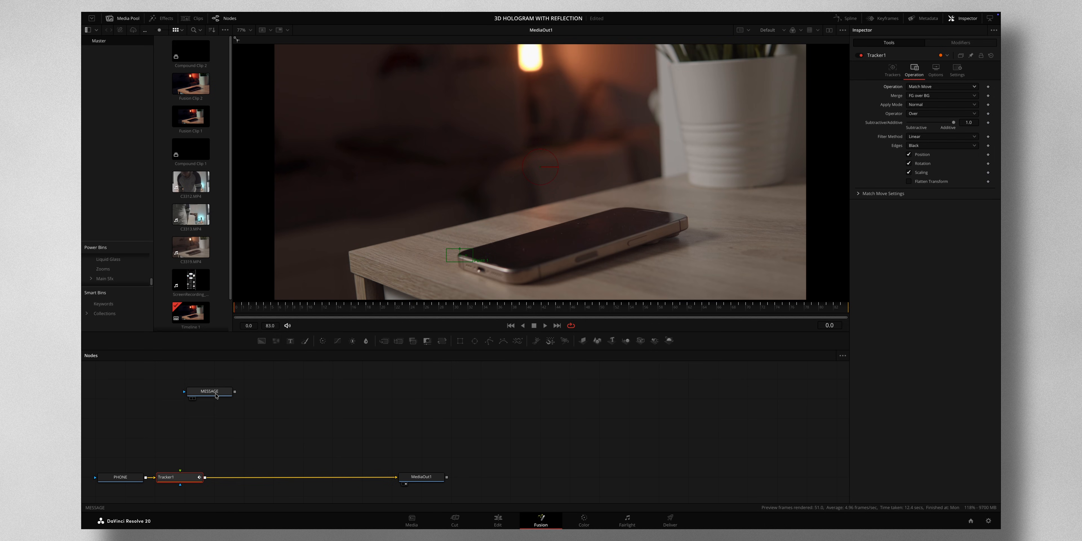
pyautogui.moveTo(218, 393); pyautogui.dragTo(180, 470)
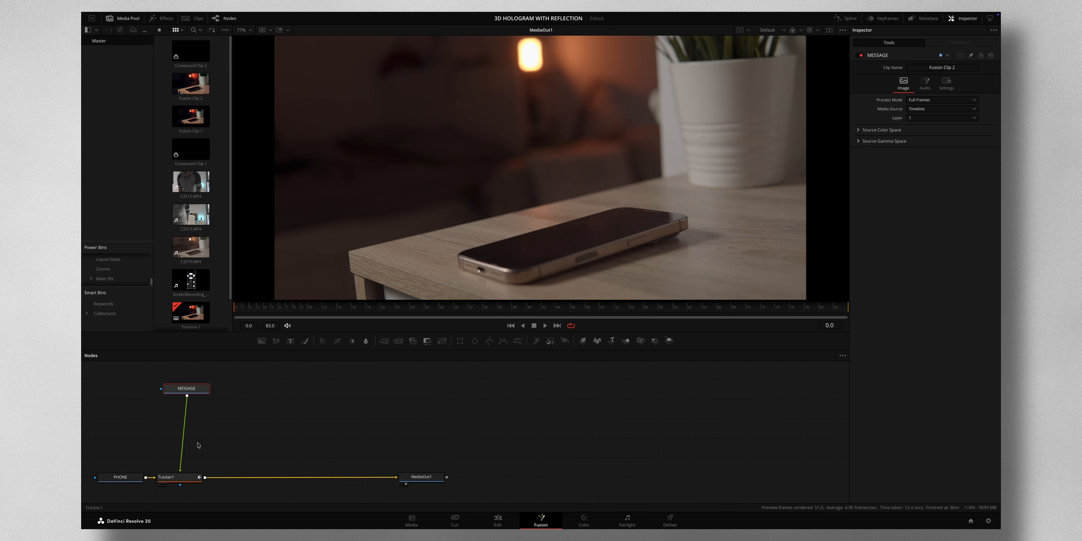
# Go to frame 22, where the message is visible, and set the tracker's apply mode to Screen.
pyautogui.click(395, 307)
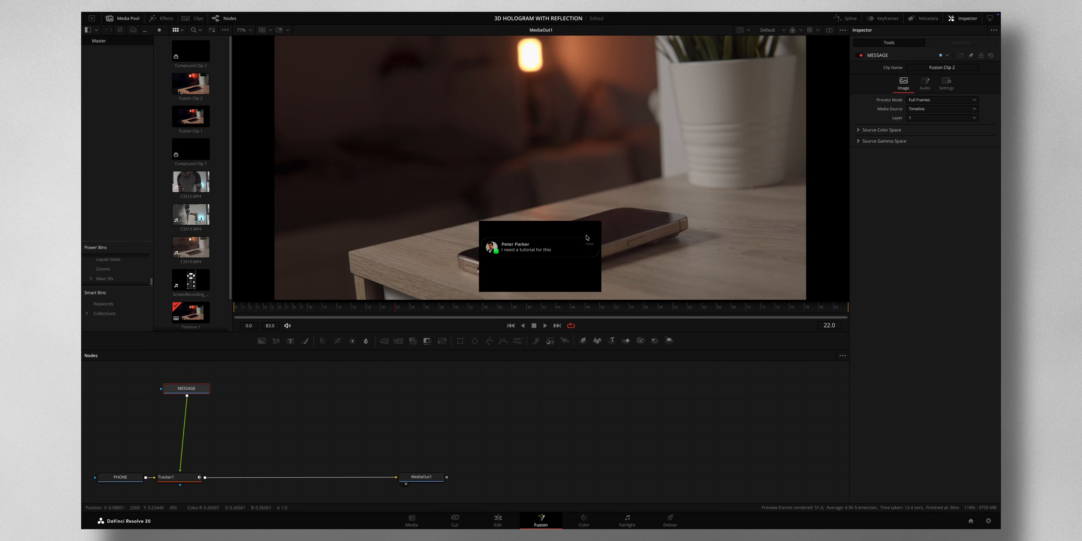
pyautogui.click(193, 477)
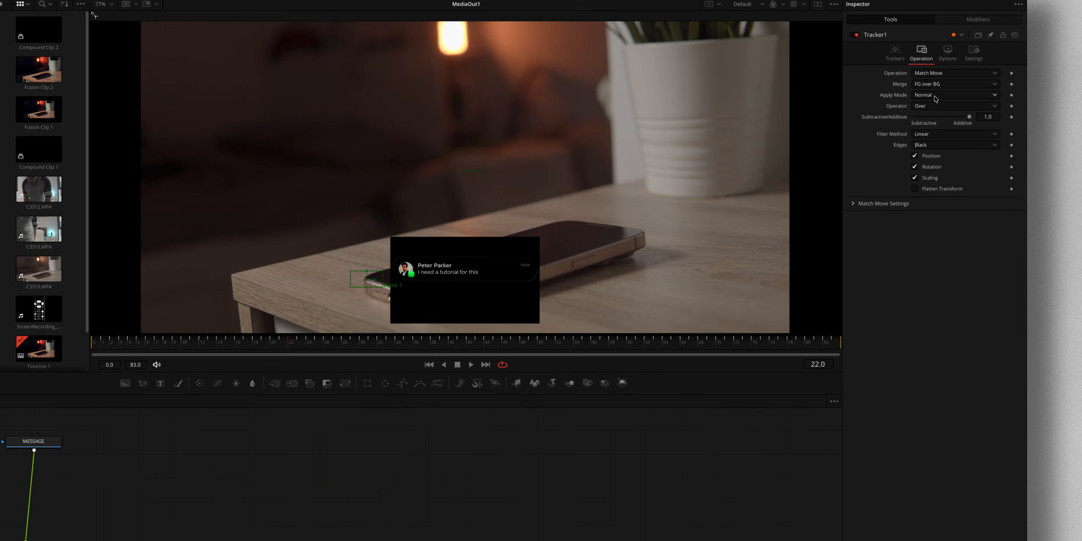
pyautogui.click(925, 104)
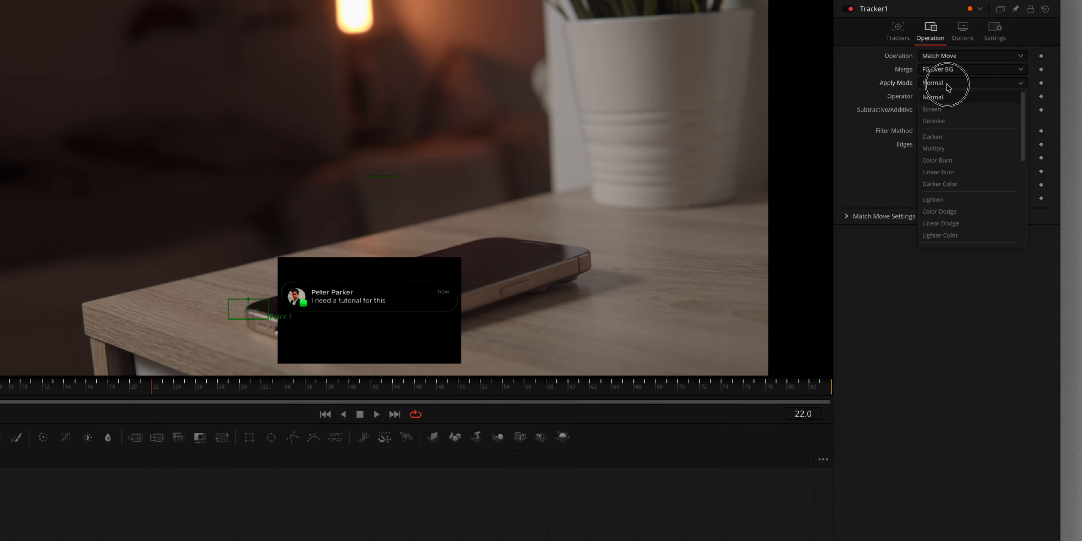
pyautogui.click(946, 109)
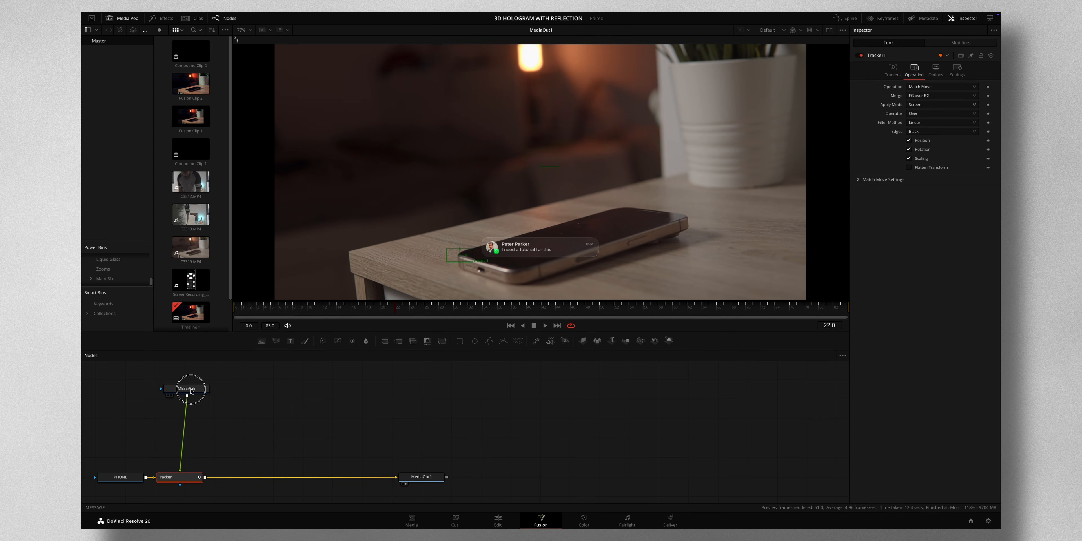
# Add a Luma Keyer after the MESSAGE node, set Contract/Expand to 0.83, and compare the image with the keyer off and on.
pyautogui.click(191, 390)
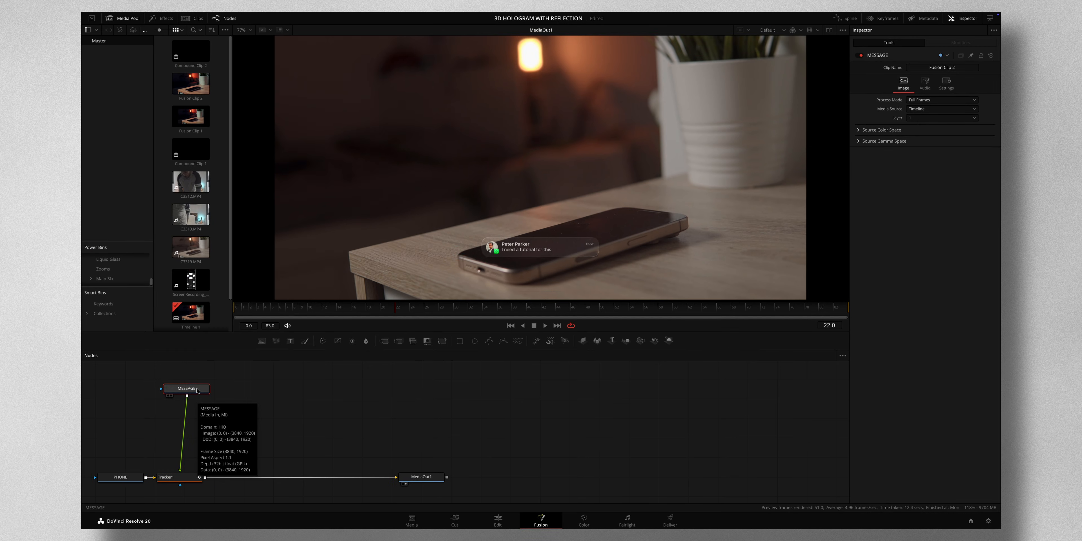
pyautogui.hotkey('shift', 'space')
pyautogui.write('LUM')
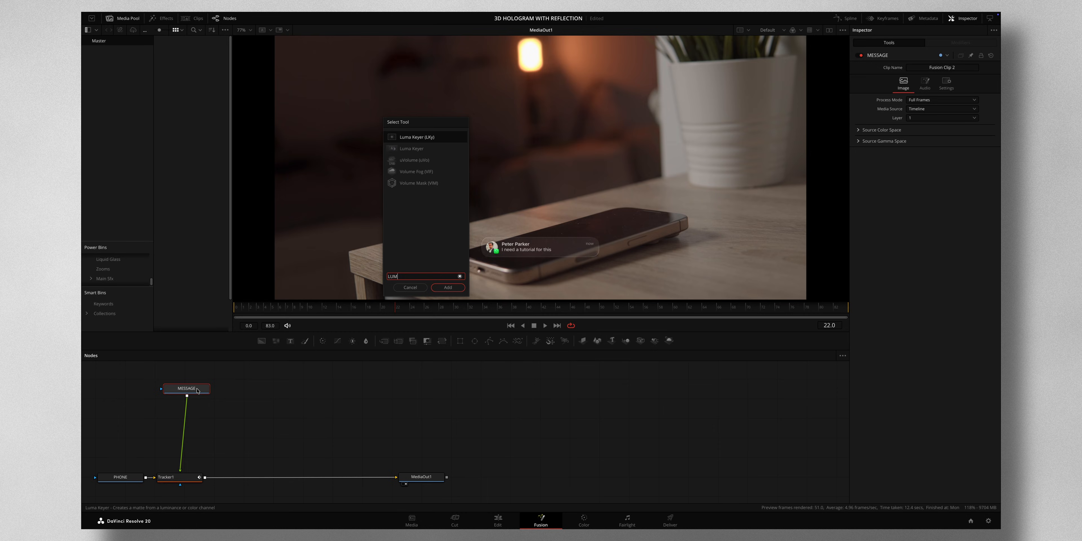
pyautogui.click(456, 289)
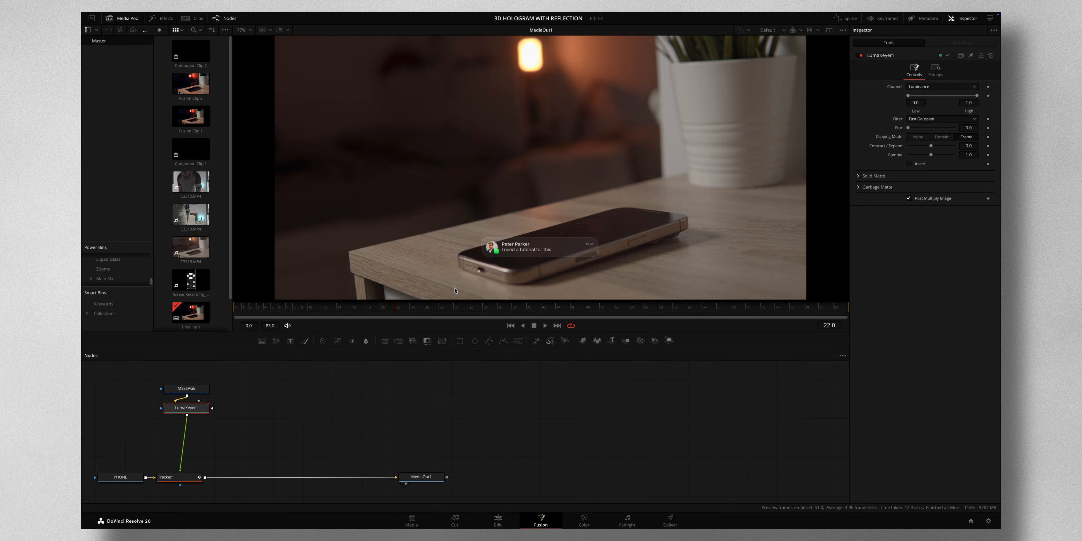
pyautogui.moveTo(929, 147); pyautogui.dragTo(984, 144)
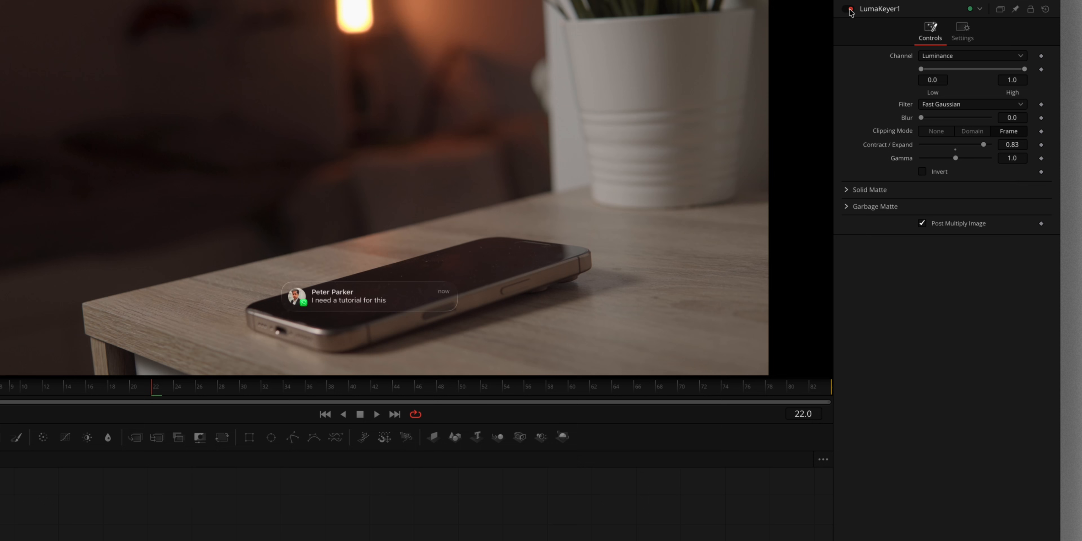
pyautogui.click(850, 9)
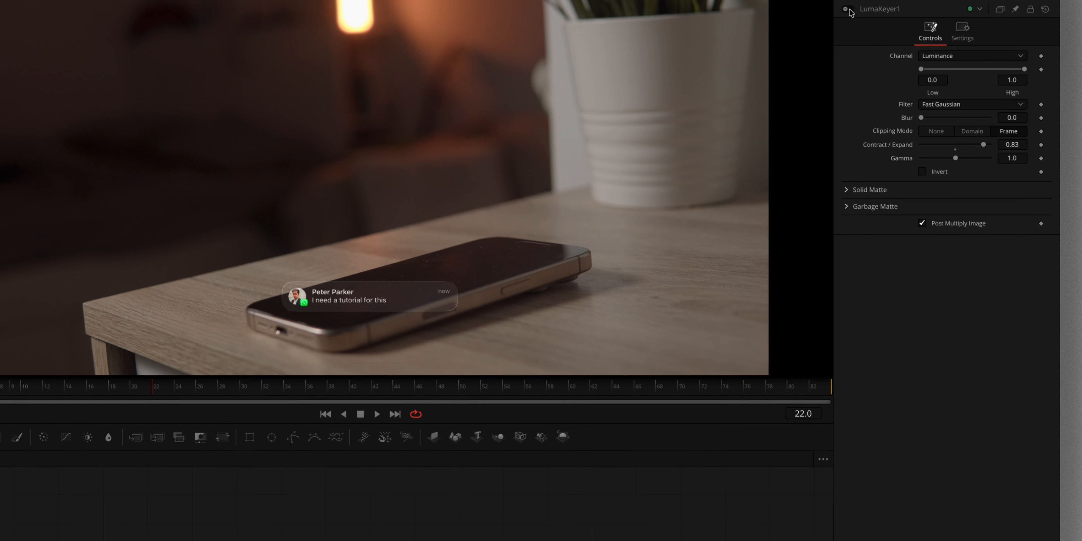
pyautogui.click(850, 10)
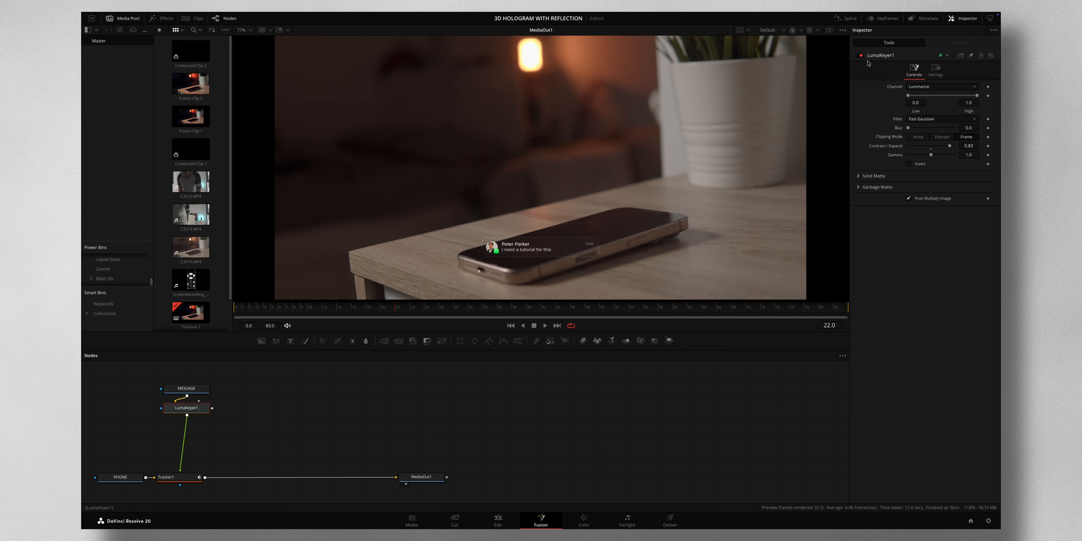
pyautogui.click(859, 56)
pyautogui.click(859, 56)
# Add a Soft Glow after the Luma Keyer with red disabled, gain 1.26 and glow size 47.2, and compare it off and on.
pyautogui.hotkey('shift', 'space')
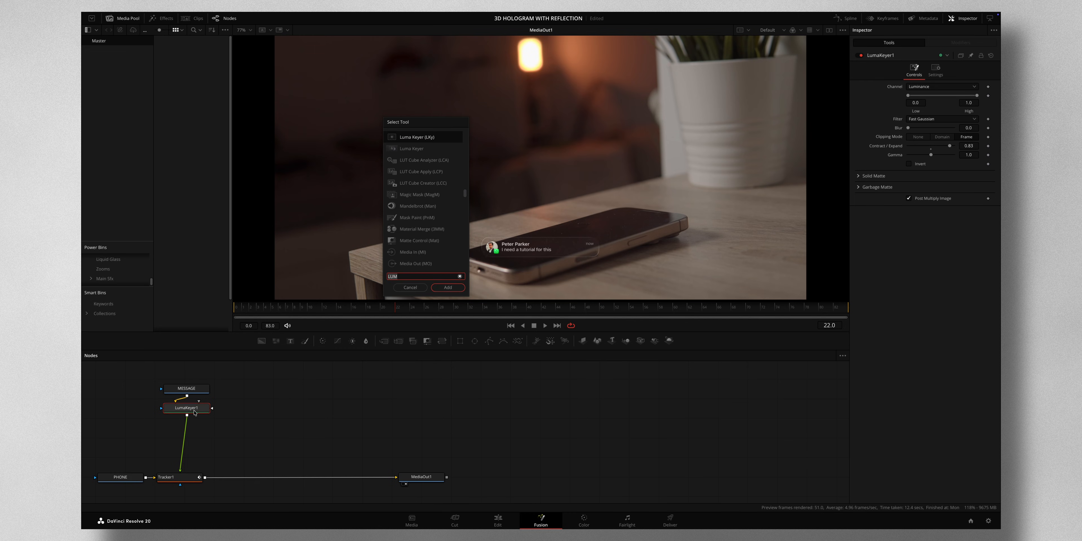
pyautogui.write('SOF')
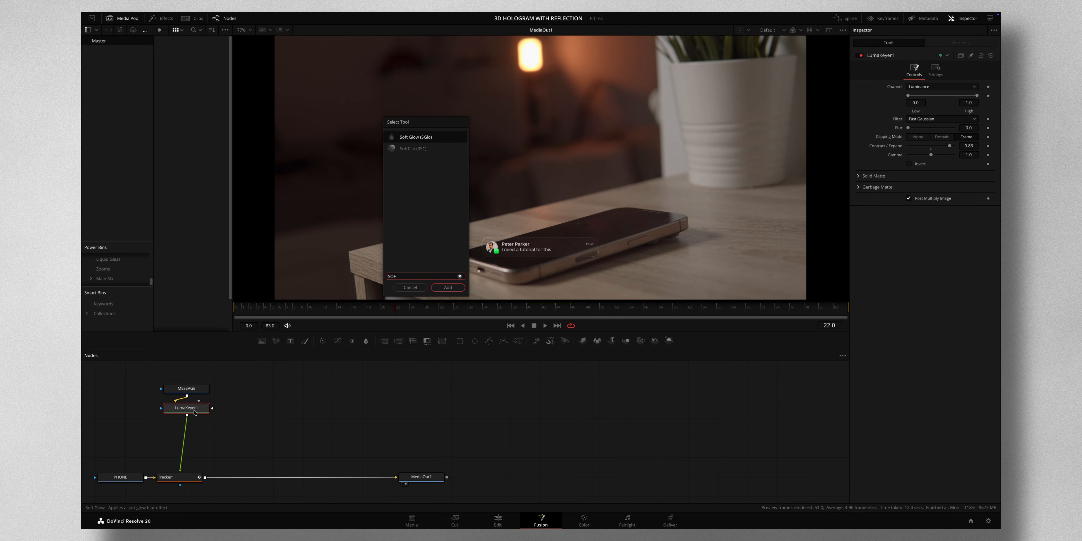
pyautogui.click(454, 289)
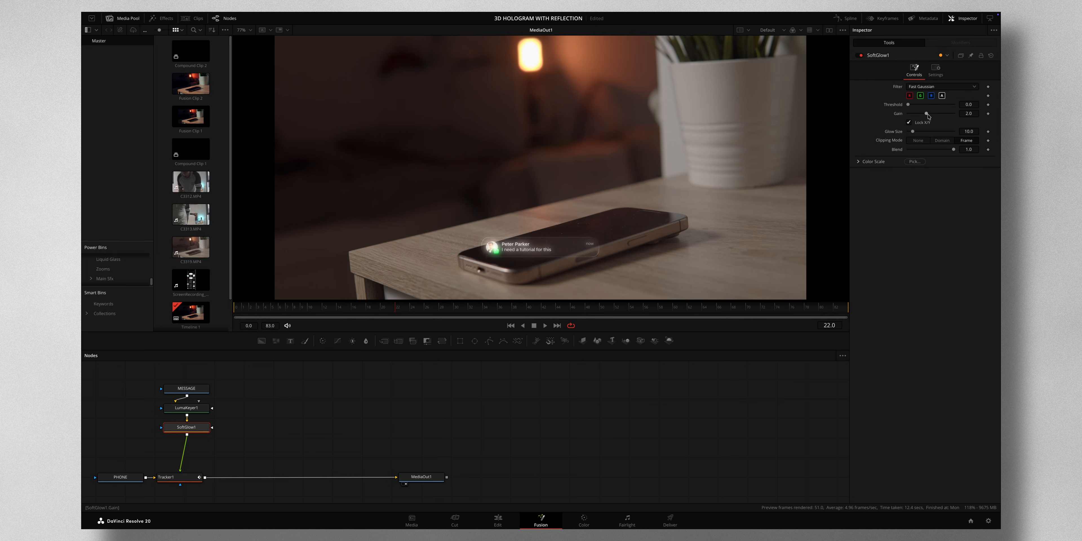
pyautogui.moveTo(926, 117); pyautogui.dragTo(970, 125)
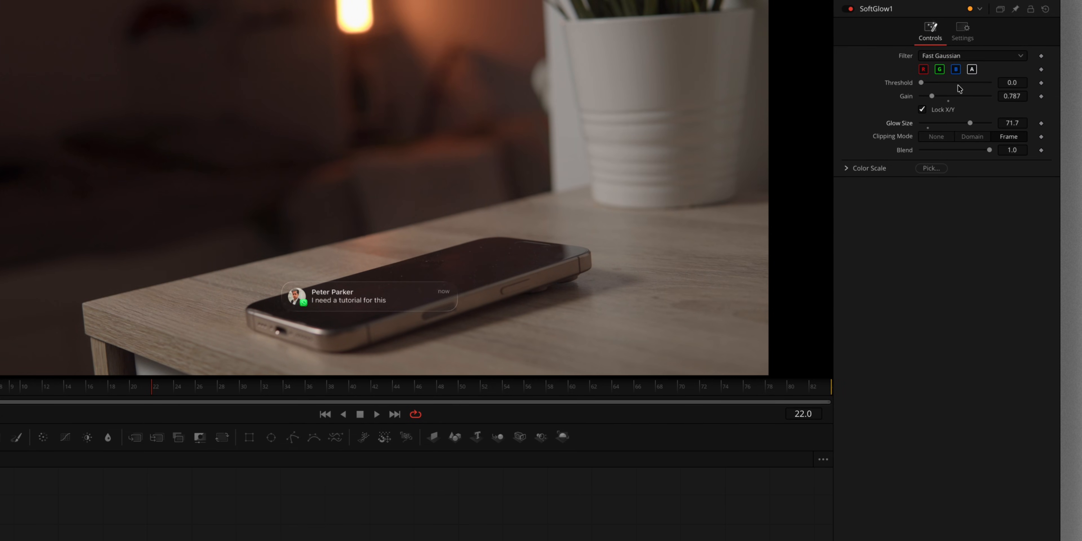
pyautogui.click(923, 70)
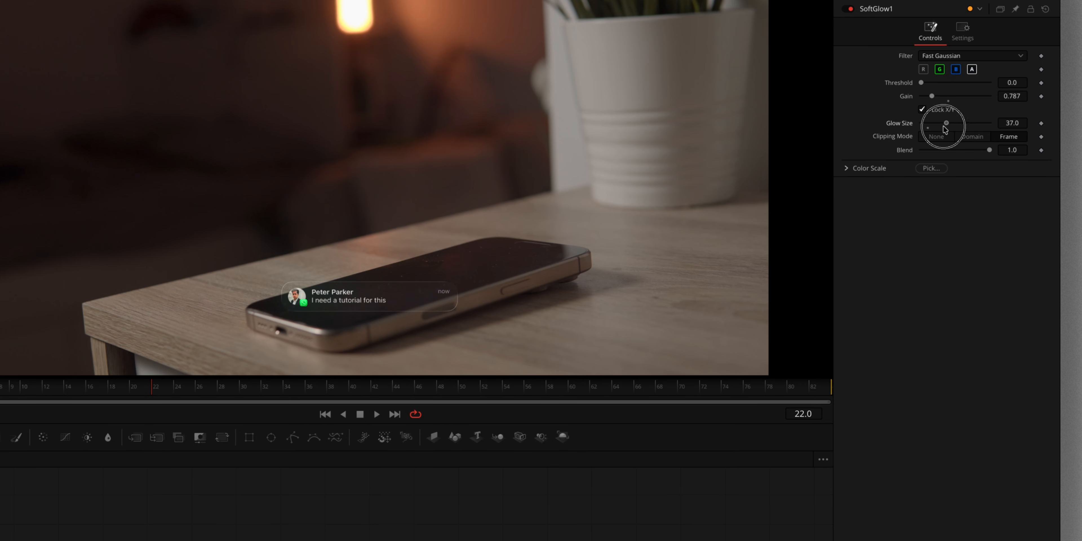
pyautogui.moveTo(931, 96); pyautogui.dragTo(938, 100)
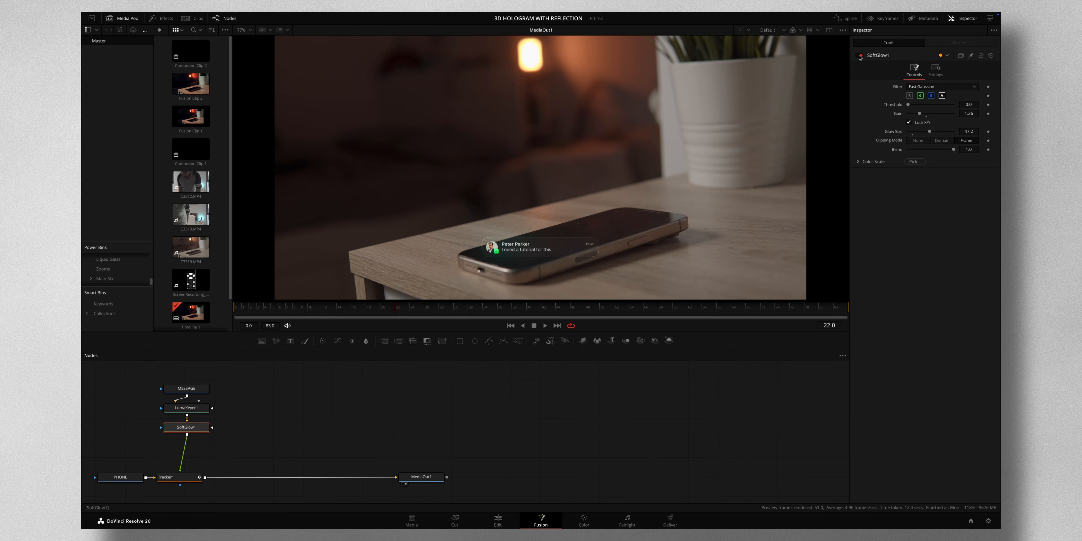
pyautogui.click(858, 55)
pyautogui.click(858, 55)
pyautogui.click(858, 56)
pyautogui.click(858, 56)
# Add a DVE node after the Soft Glow node, test its X rotation and reset that rotation to 0.
pyautogui.hotkey('shift', 'space')
pyautogui.write('SOF')
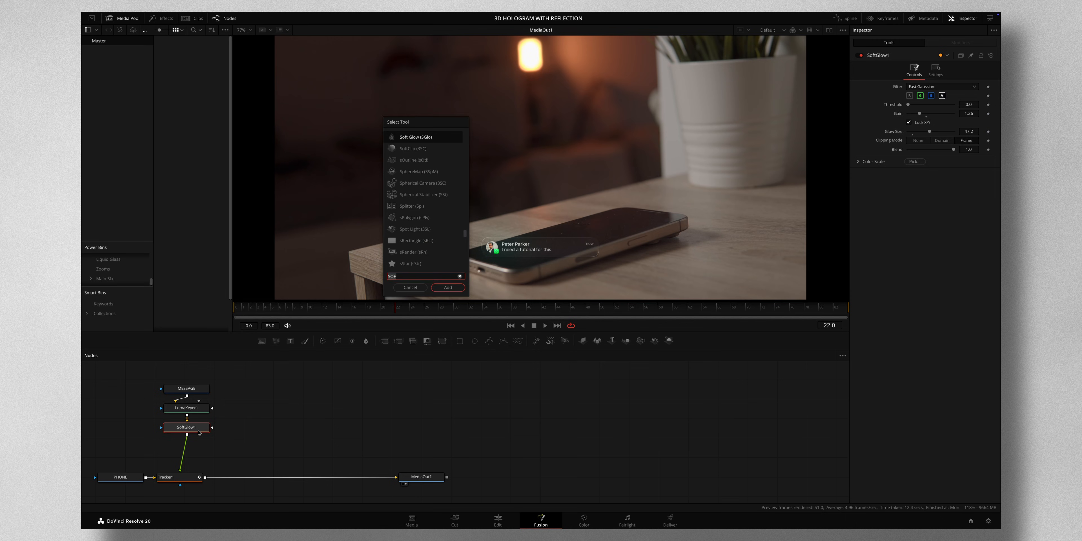
pyautogui.press('BackSpace')
pyautogui.press('BackSpace')
pyautogui.press('BackSpace')
pyautogui.write('DVE')
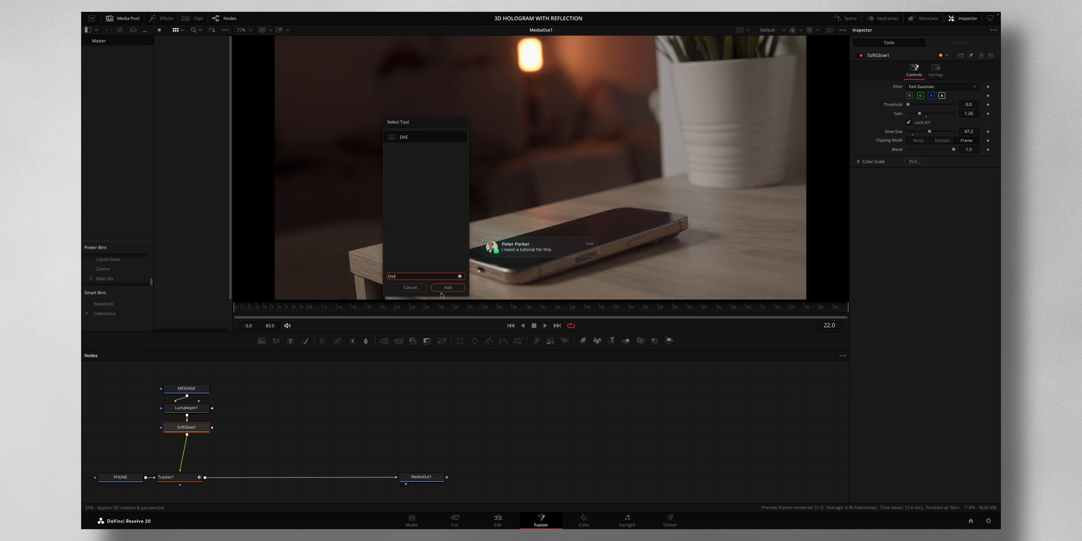
pyautogui.click(443, 289)
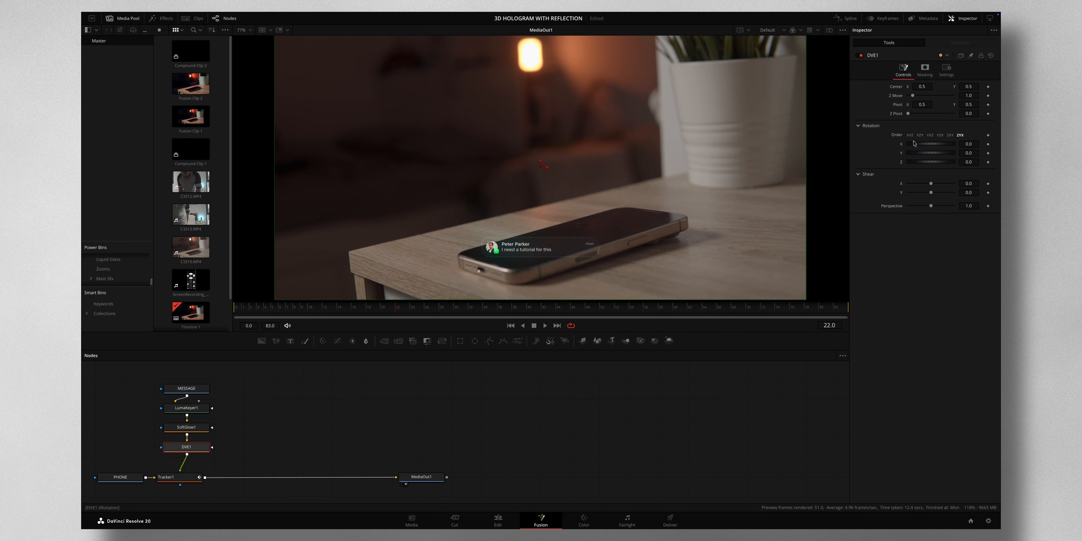
pyautogui.moveTo(926, 144); pyautogui.dragTo(887, 145)
pyautogui.doubleClick(901, 144)
# At frame 9, set the DVE center to X 0.784, Y 0.81 and Z Move to 0.94 to bring the message to the phone's far end.
pyautogui.moveTo(395, 310); pyautogui.dragTo(307, 315)
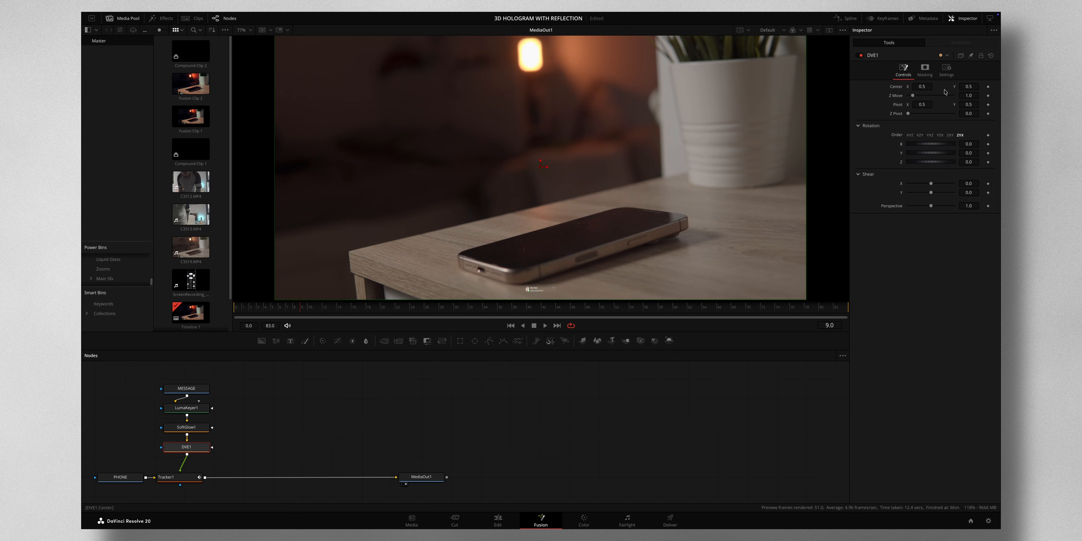
pyautogui.moveTo(918, 87); pyautogui.dragTo(562, 88)
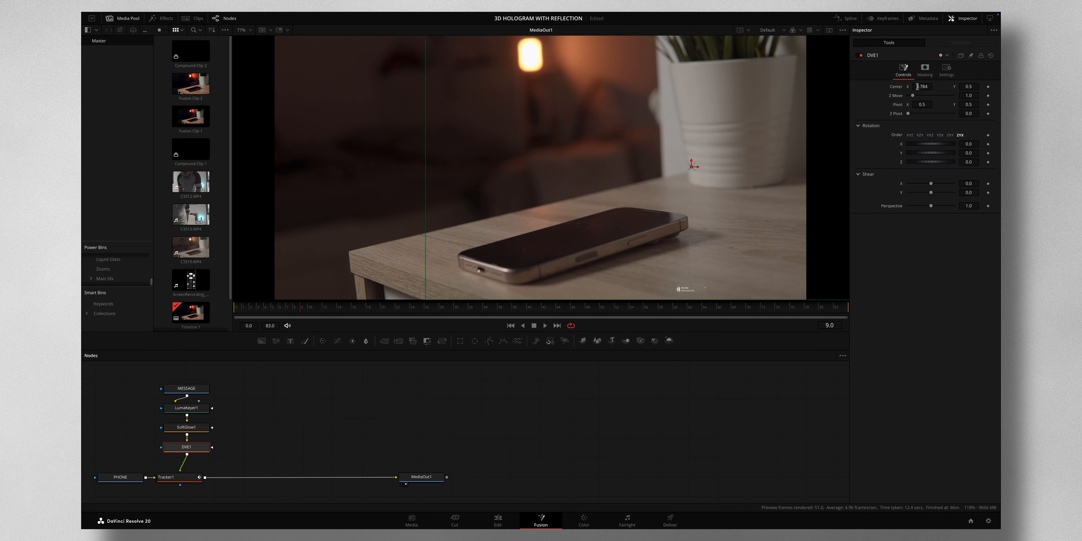
pyautogui.moveTo(972, 86); pyautogui.dragTo(605, 87)
pyautogui.moveTo(912, 98); pyautogui.dragTo(913, 99)
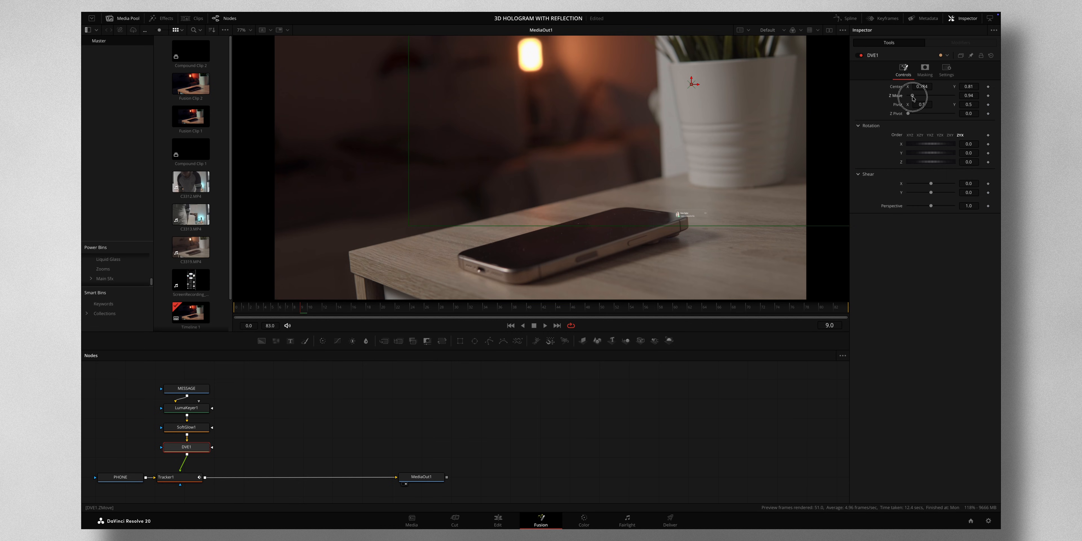
# Set the DVE's Y rotation to -49.2 and its center to X 0.721, Y 0.843.
pyautogui.moveTo(926, 153); pyautogui.dragTo(831, 158)
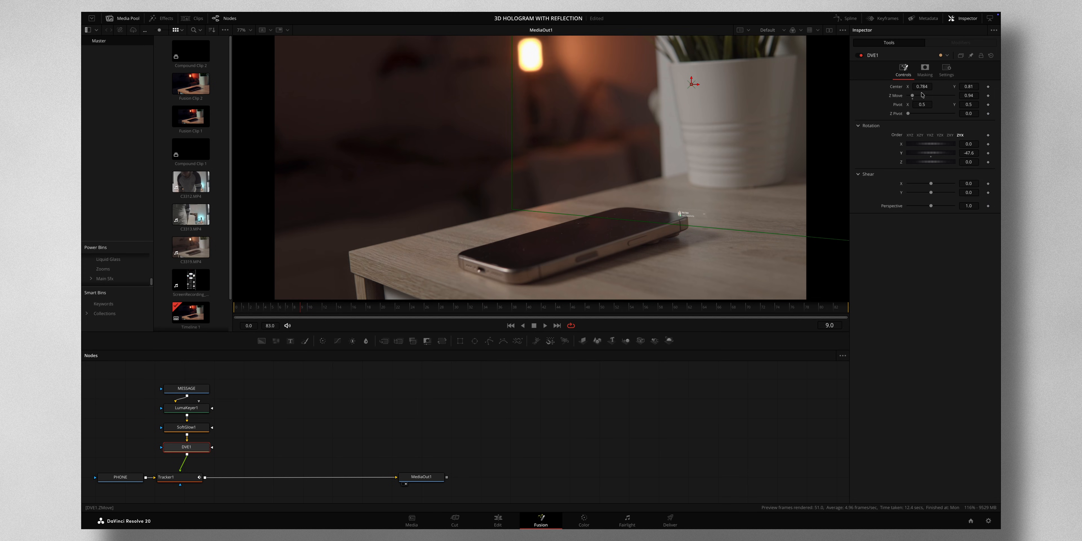
pyautogui.moveTo(923, 87); pyautogui.dragTo(899, 88)
pyautogui.moveTo(967, 153); pyautogui.dragTo(965, 153)
pyautogui.moveTo(920, 86); pyautogui.dragTo(928, 86)
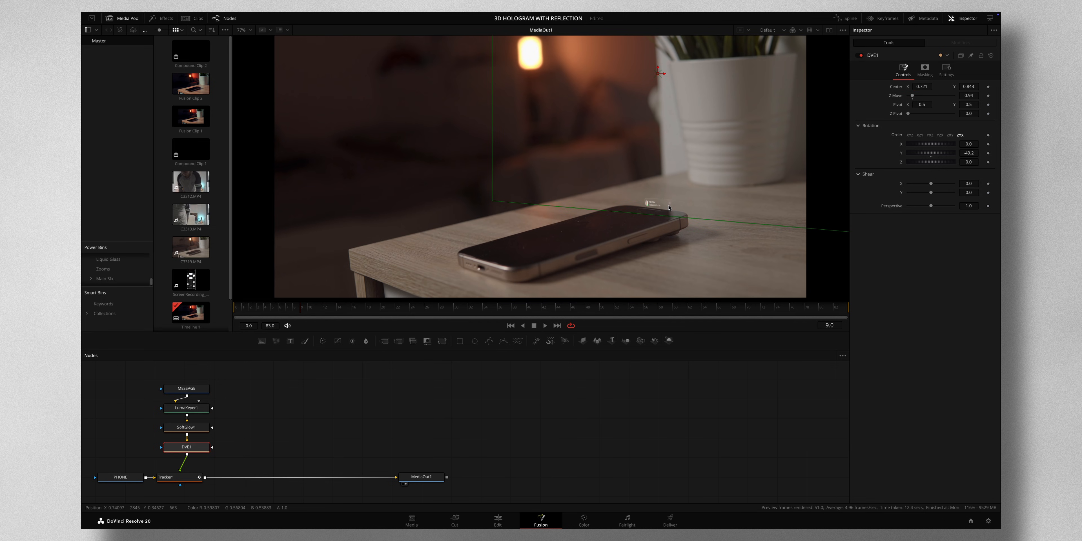
# Refine the DVE to Y rotation -51.9 and center Y 0.835, checking the message's alignment at frames 44 and 10.
pyautogui.scroll(-2, 669, 207)
pyautogui.scroll(5, 668, 207)
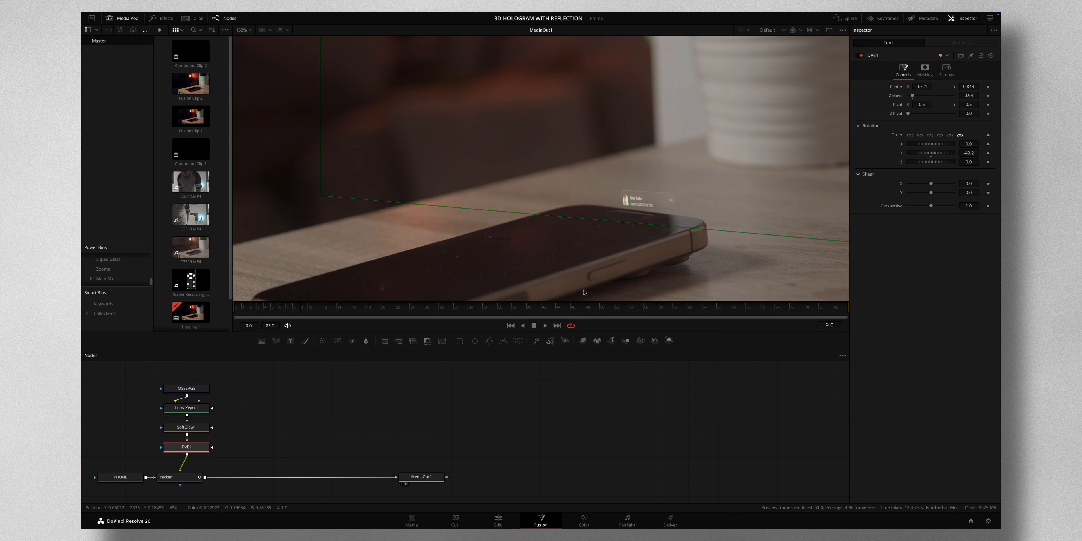
pyautogui.moveTo(305, 309); pyautogui.dragTo(556, 308)
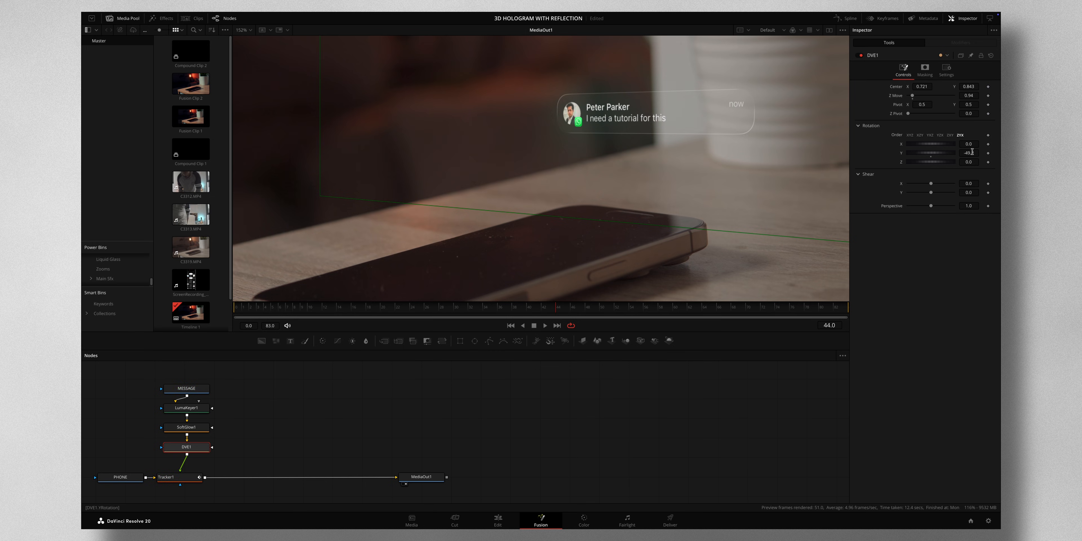
pyautogui.moveTo(971, 152); pyautogui.dragTo(962, 154)
pyautogui.moveTo(553, 309); pyautogui.dragTo(435, 313)
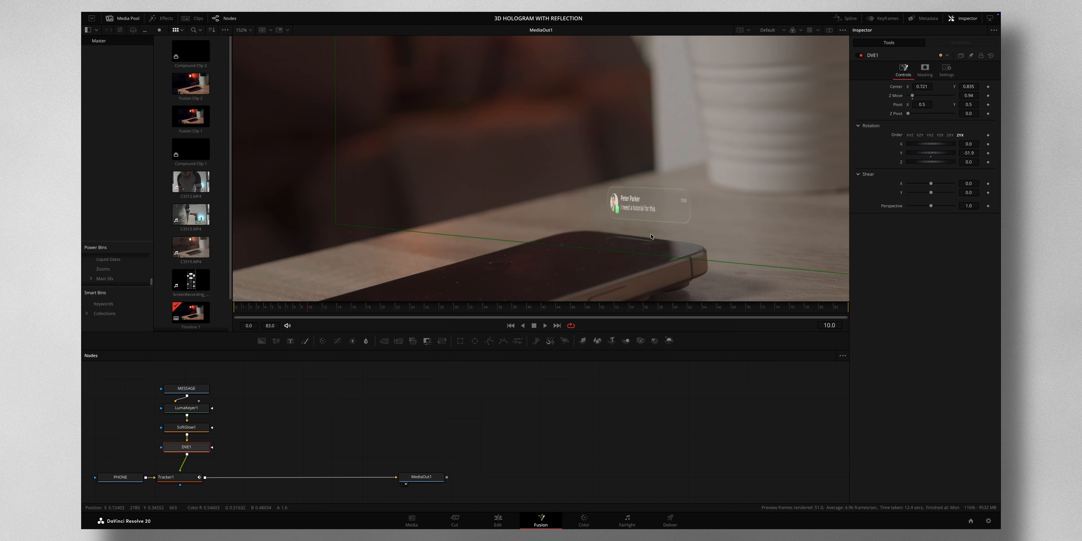
# Move MediaOut1 farther from the tracker, return to frame 9, and paste a copy of the PHONE node beside the MESSAGE branch.
pyautogui.moveTo(421, 477); pyautogui.dragTo(479, 476)
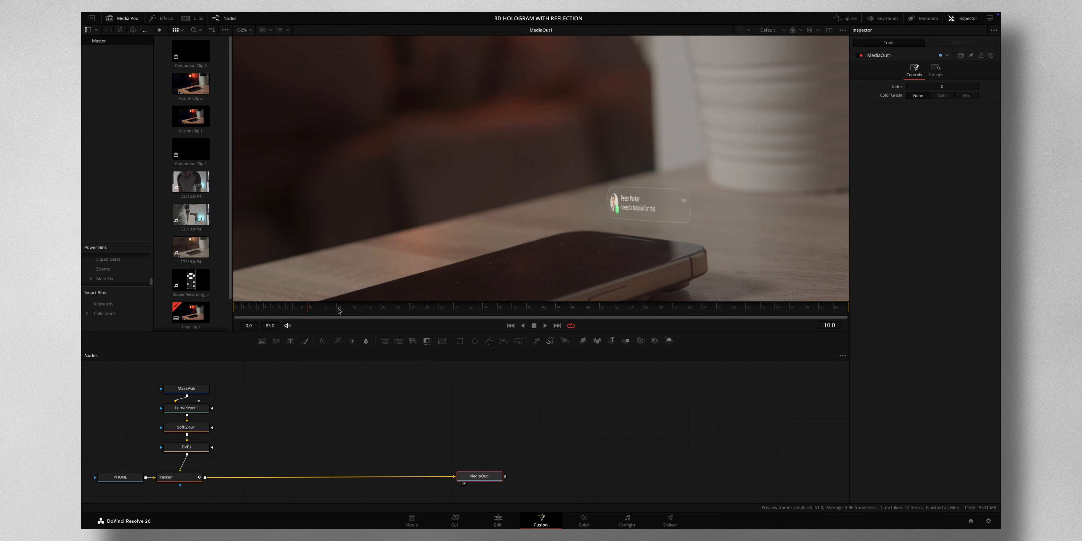
pyautogui.moveTo(339, 311); pyautogui.dragTo(306, 316)
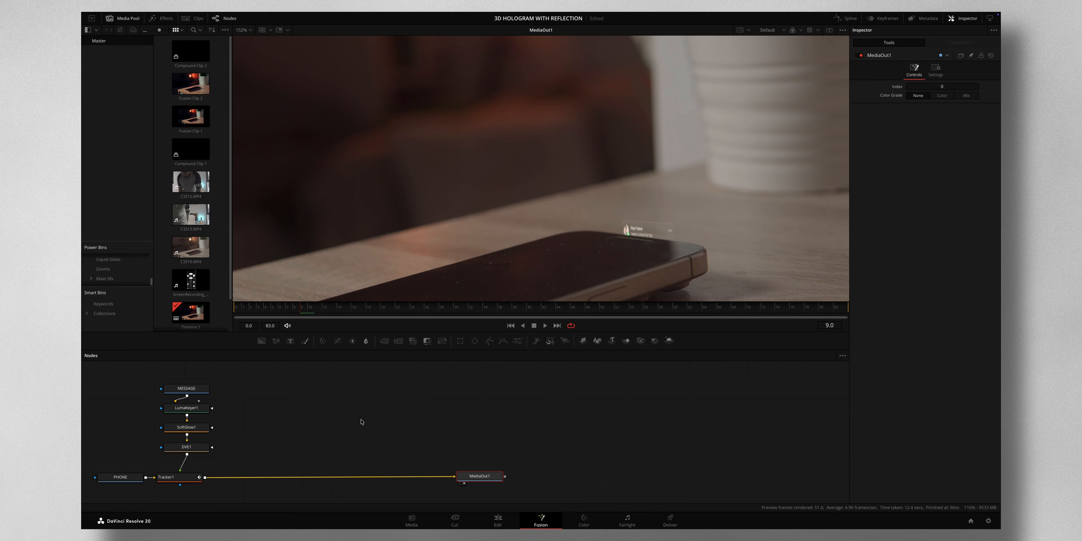
pyautogui.click(129, 479)
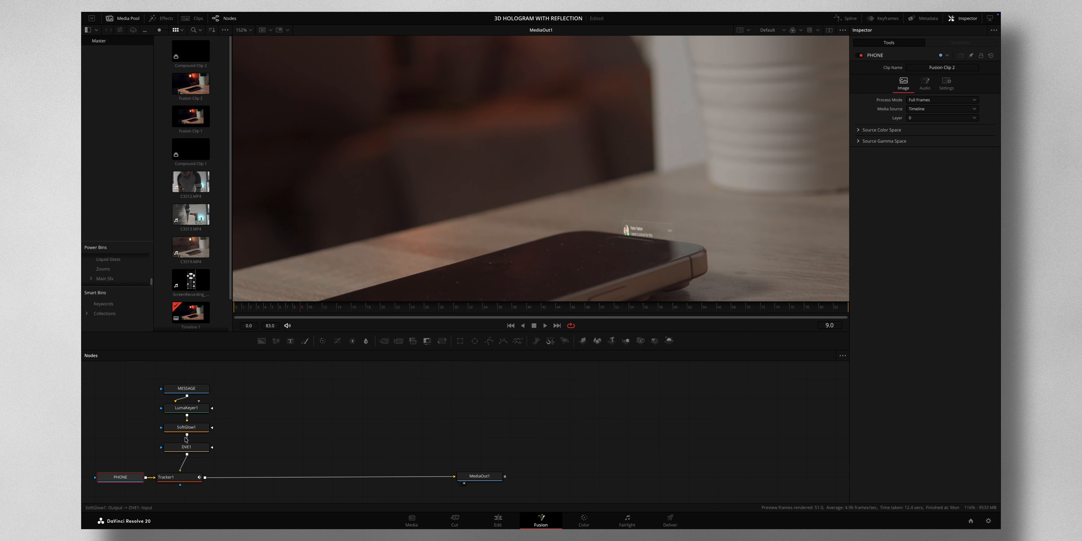
pyautogui.click(273, 407)
pyautogui.hotkey('ctrl', 'v')
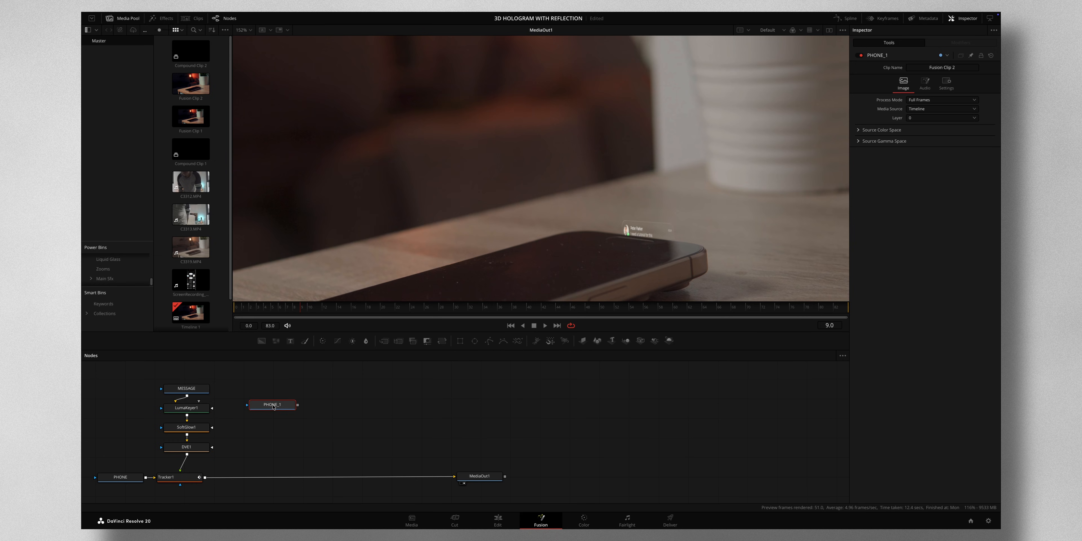
# Merge the PHONE_1 copy over the tracker's output and attach a Polygon mask to it.
pyautogui.moveTo(299, 405); pyautogui.dragTo(204, 478)
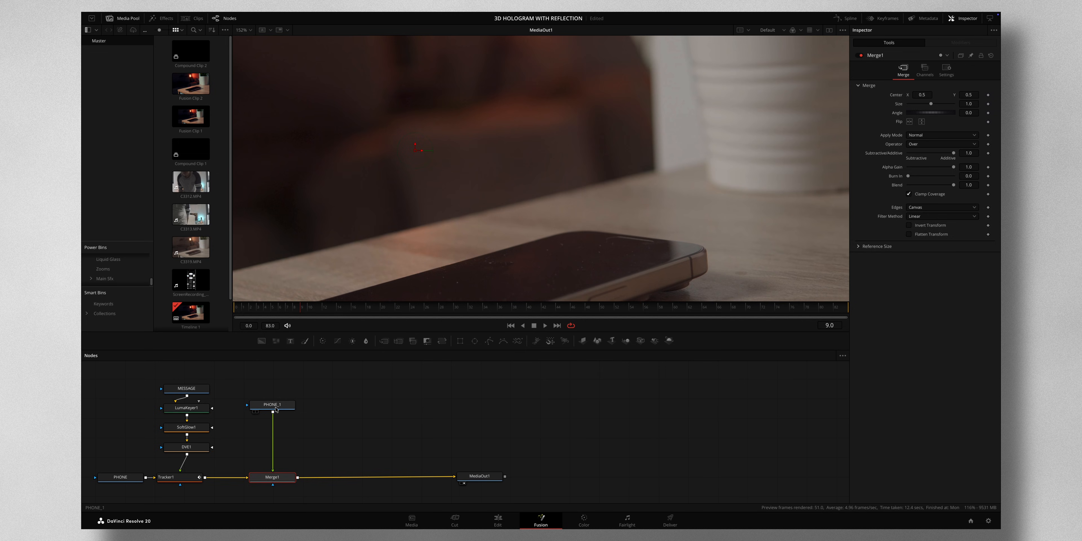
pyautogui.click(272, 404)
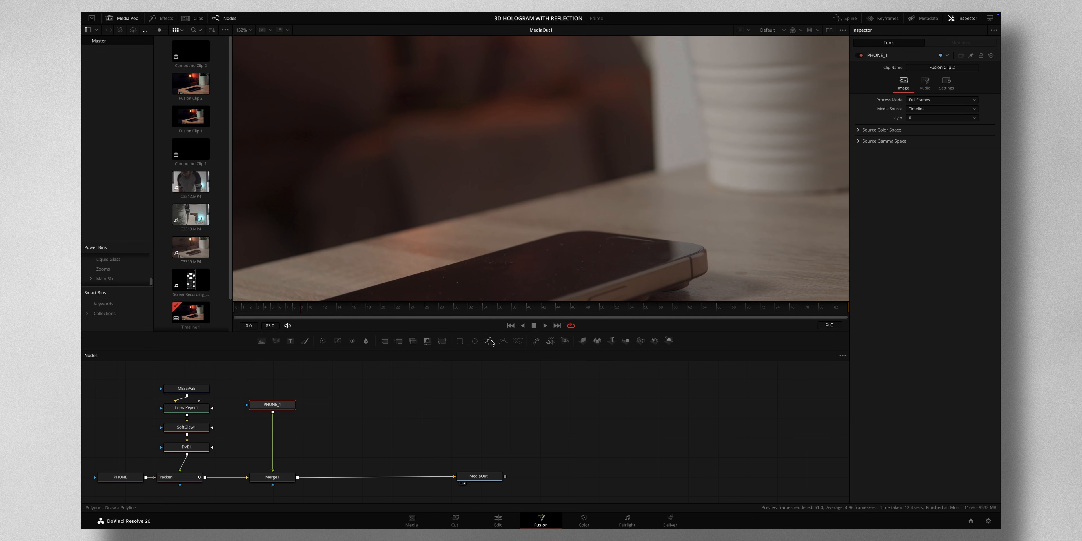
pyautogui.moveTo(489, 340); pyautogui.dragTo(252, 377)
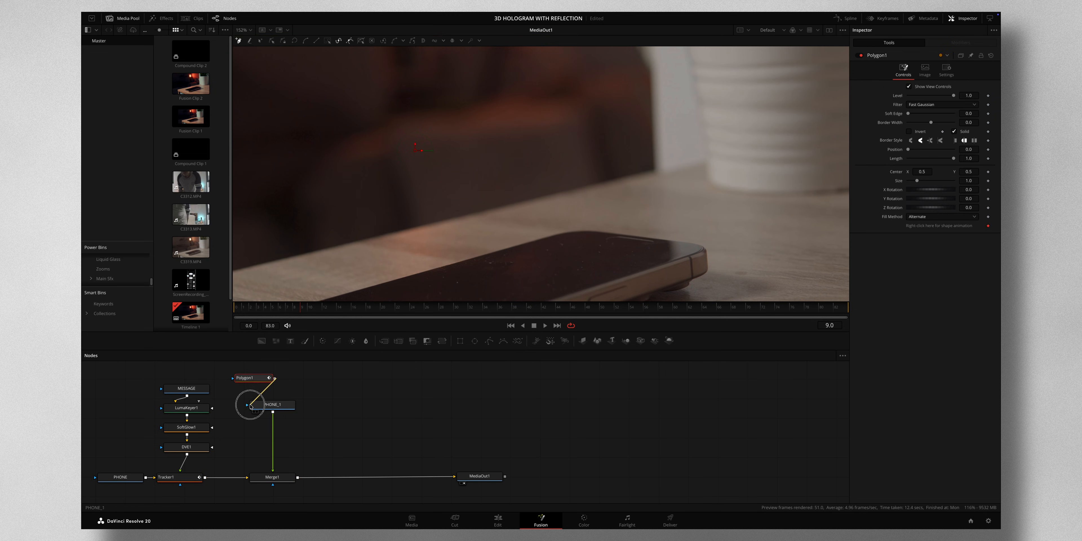
# Draw a closed mask at frame 9 around the phone's far end, just below the floating message.
pyautogui.scroll(-1, 588, 267)
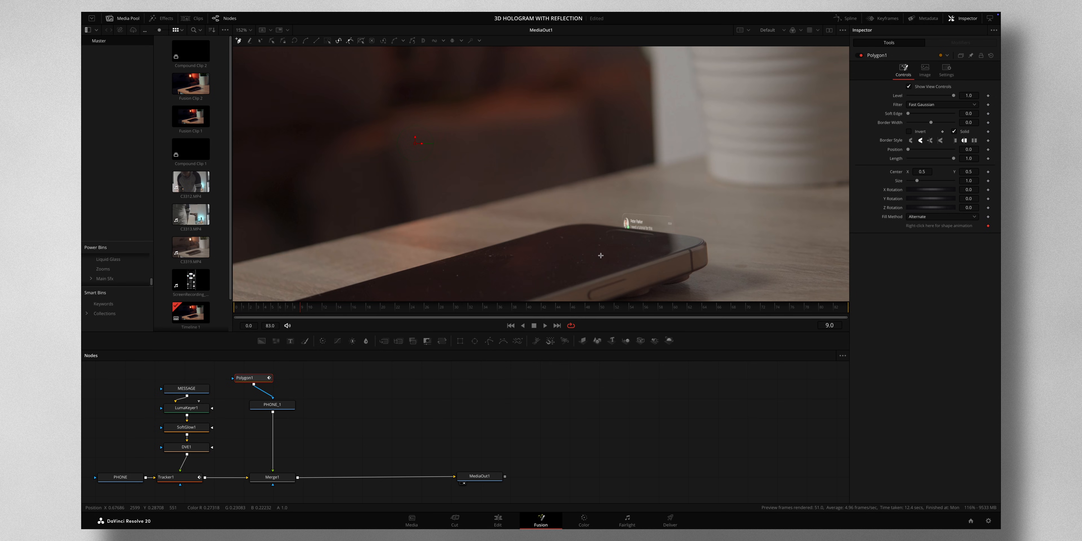
pyautogui.scroll(2, 601, 255)
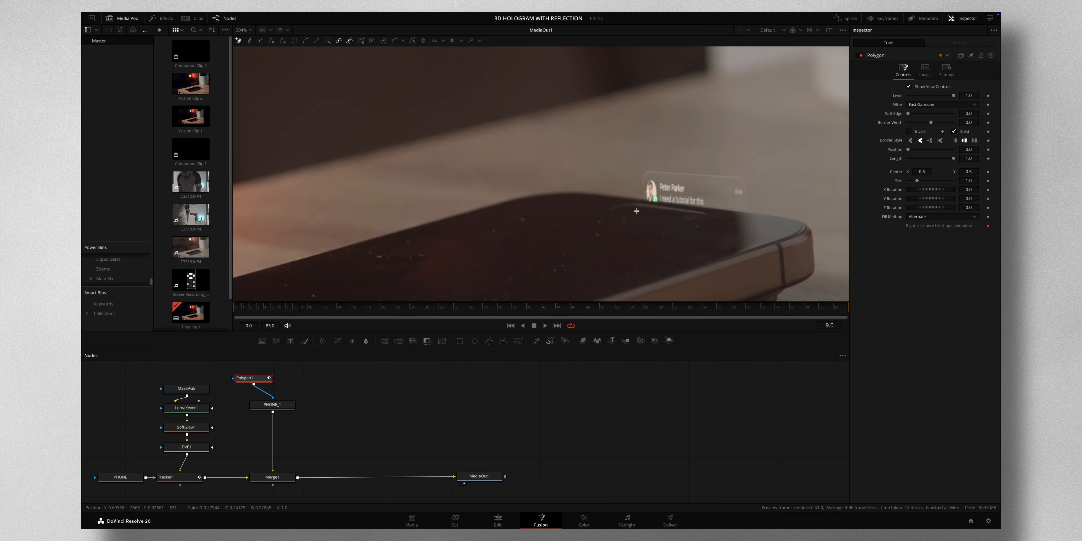
pyautogui.click(597, 194)
pyautogui.click(631, 198)
pyautogui.click(768, 215)
pyautogui.click(795, 220)
pyautogui.click(803, 228)
pyautogui.click(784, 241)
pyautogui.click(732, 257)
pyautogui.click(691, 270)
pyautogui.click(571, 243)
pyautogui.click(529, 216)
pyautogui.click(570, 191)
# Check the masked message up to frame 68 and line up Polygon1 above PHONE_1.
pyautogui.moveTo(398, 309); pyautogui.dragTo(774, 312)
pyautogui.hotkey('shift', 'z')
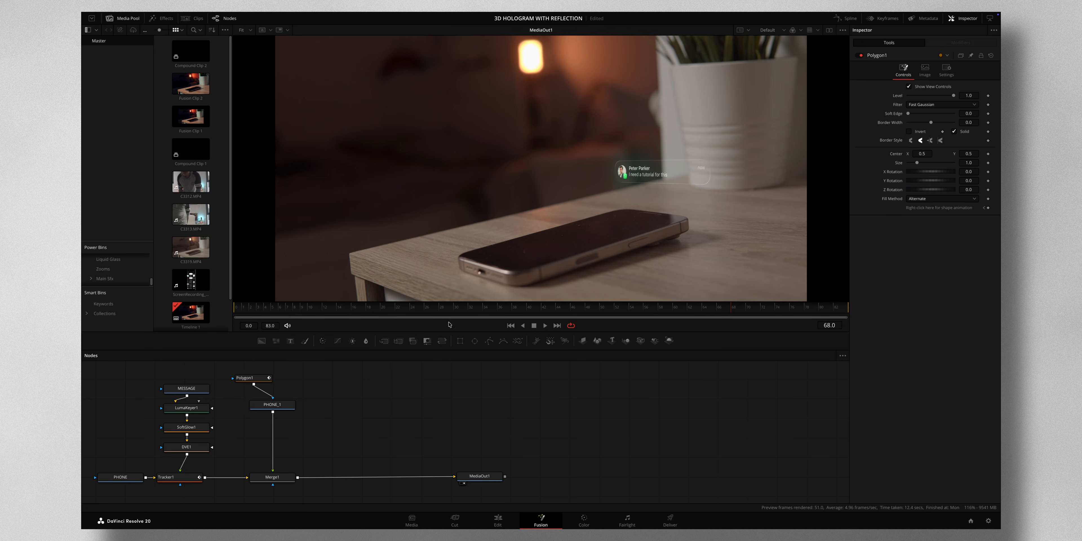
pyautogui.moveTo(262, 381); pyautogui.dragTo(283, 380)
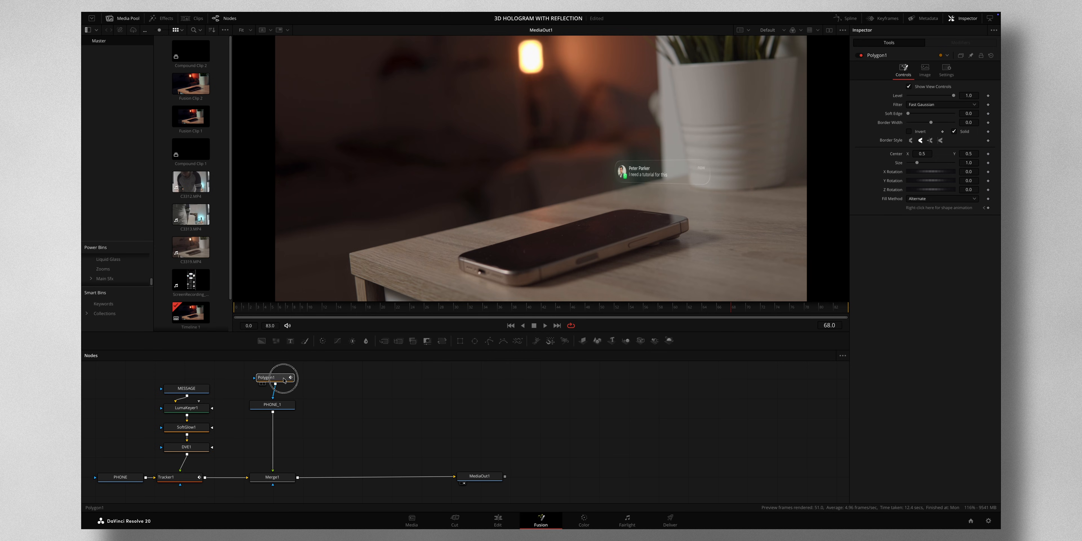
# Duplicate the MESSAGE branch together with its tracker and insert the copy between Merge1 and MediaOut1.
pyautogui.moveTo(181, 373); pyautogui.dragTo(212, 502)
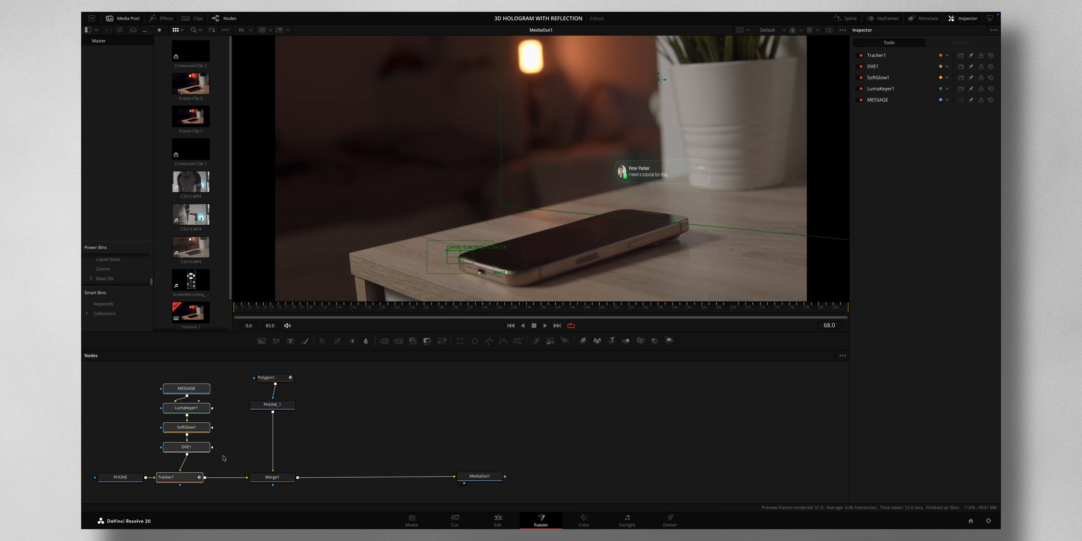
pyautogui.click(352, 380)
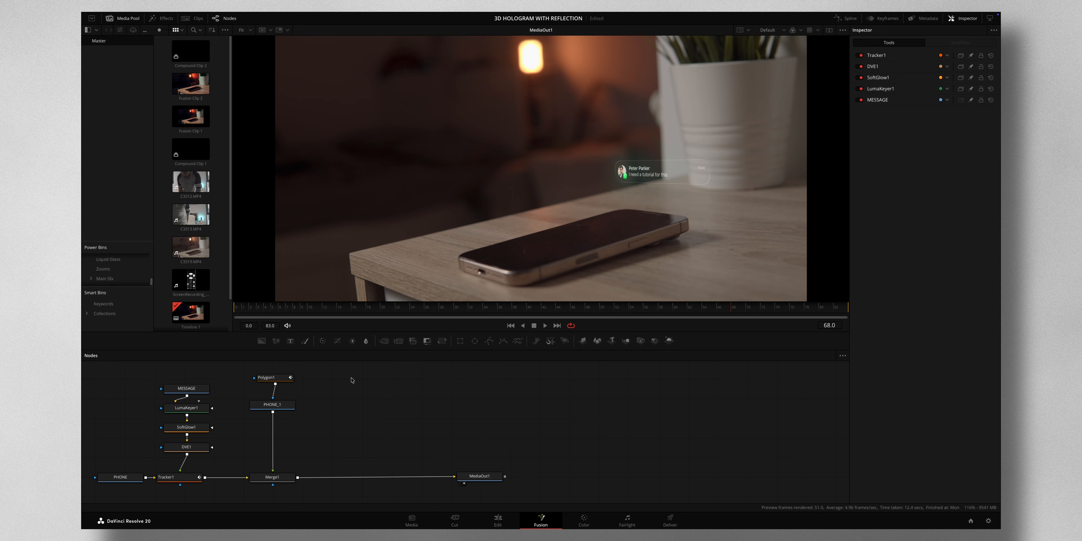
pyautogui.hotkey('ctrl', 'v')
pyautogui.moveTo(398, 477); pyautogui.dragTo(436, 476)
pyautogui.moveTo(369, 468); pyautogui.dragTo(455, 476)
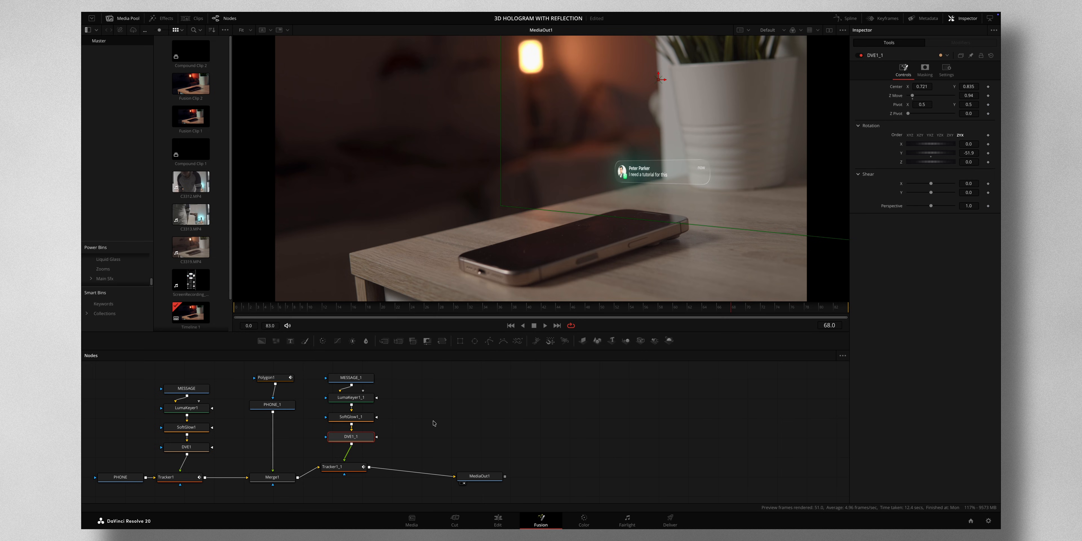
# Add a Transform after DVE1_1, flip the copied message vertically and set its size to 1.1.
pyautogui.hotkey('shift', 'space')
pyautogui.write('TR')
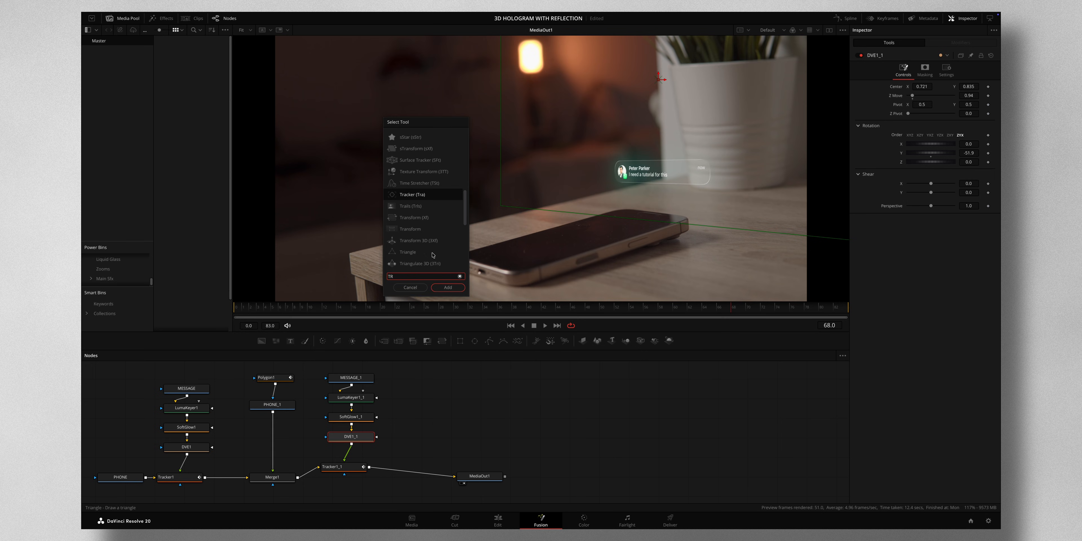
pyautogui.write('ansform')
pyautogui.click(446, 289)
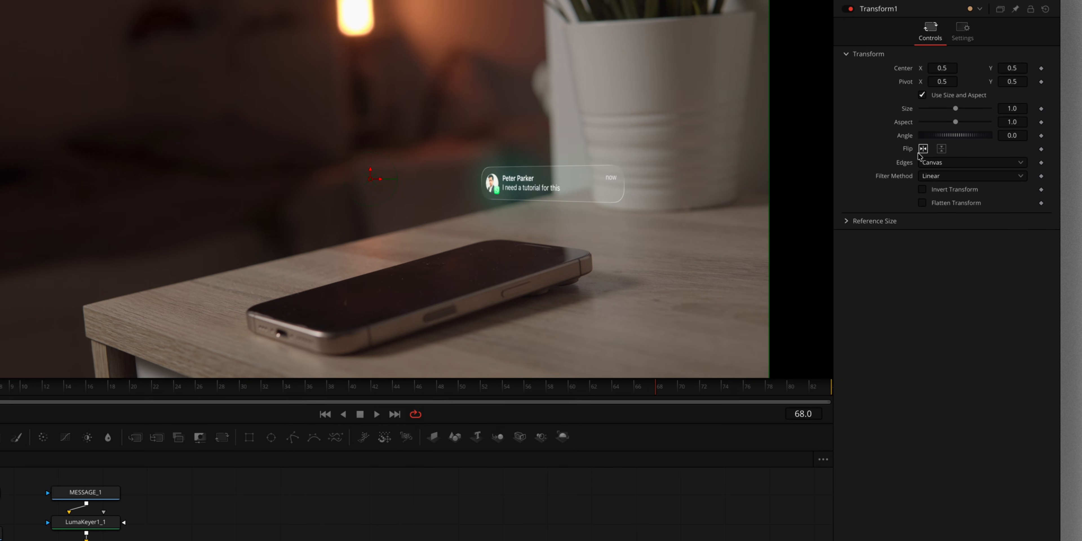
pyautogui.click(942, 150)
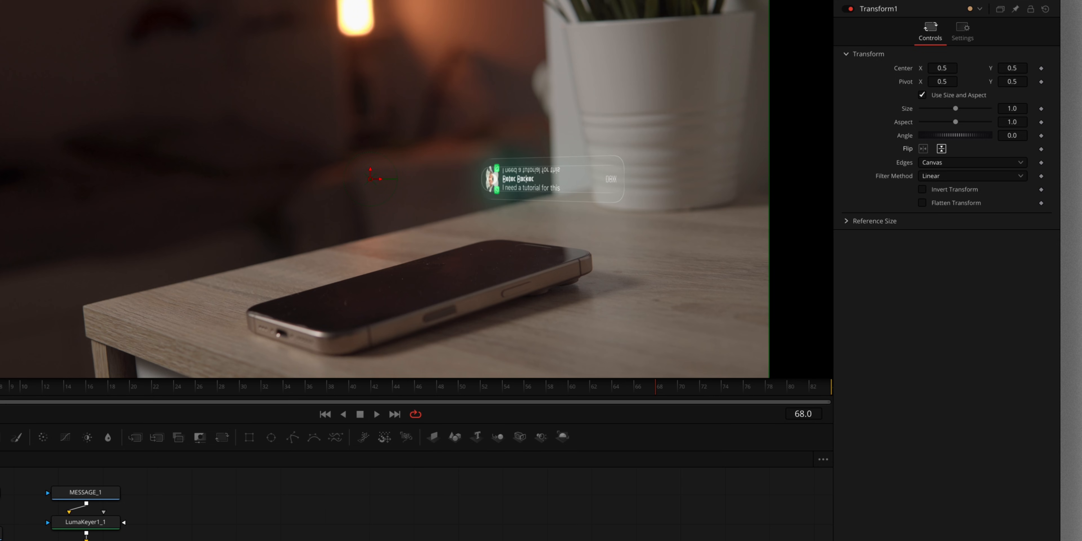
pyautogui.moveTo(155, 540); pyautogui.dragTo(104, 508)
pyautogui.moveTo(1011, 108); pyautogui.dragTo(380, 107)
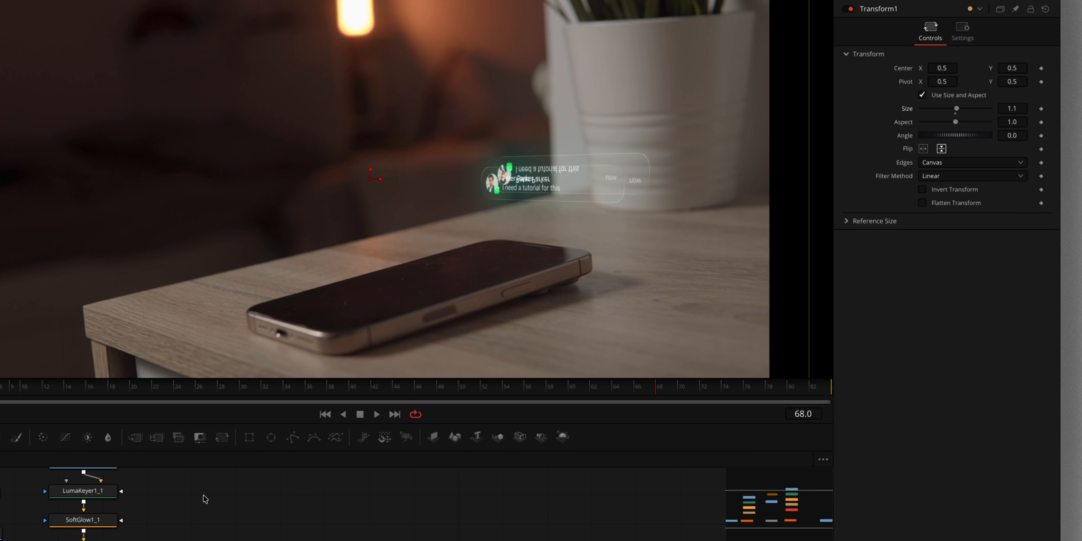
# Add a DVE after Transform1 with center X 0.446, Y 0.328 and Y rotation -32.9 to lay the reflection on the phone.
pyautogui.hotkey('shift', 'space')
pyautogui.write('D')
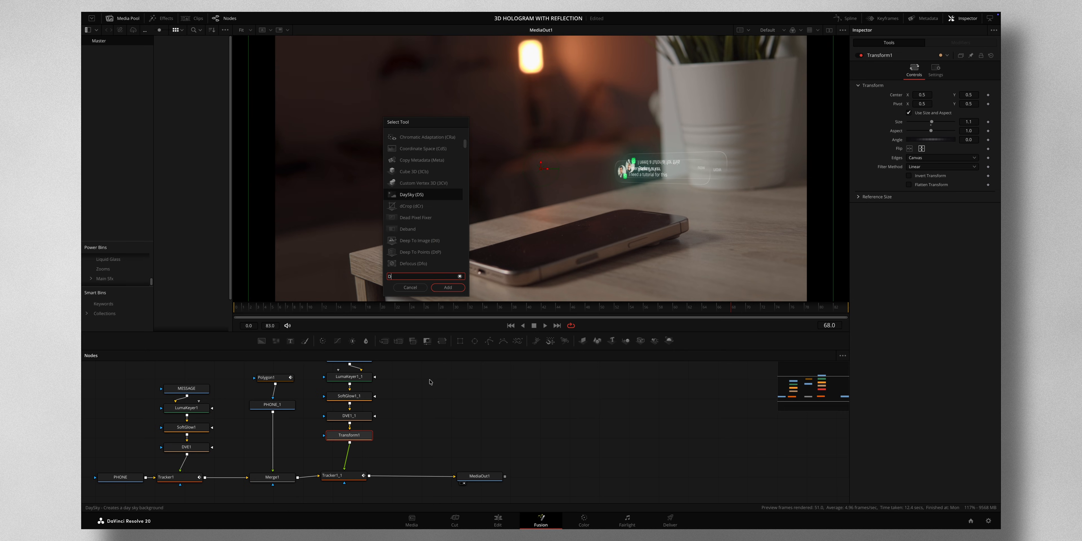
pyautogui.write('V')
pyautogui.press('Return')
pyautogui.moveTo(966, 87); pyautogui.dragTo(918, 87)
pyautogui.moveTo(968, 153)
pyautogui.mouseDown()
pyautogui.moveTo(990, 153)
pyautogui.moveTo(952, 159)
pyautogui.mouseUp()
pyautogui.moveTo(924, 86); pyautogui.dragTo(930, 86)
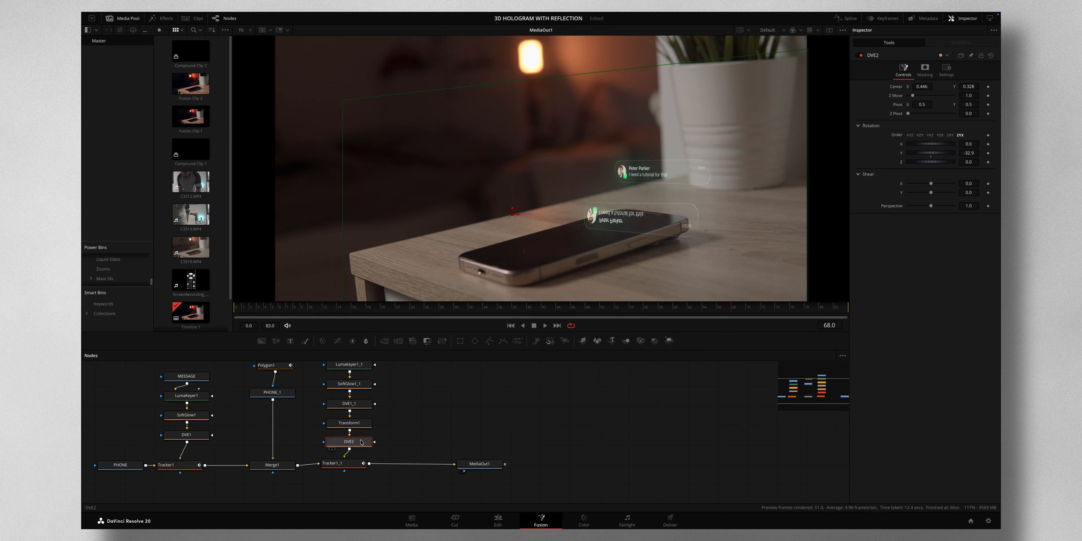
# Add a Gaussian Blur after DVE2 and set its strength to 0.283.
pyautogui.hotkey('shift', 'space')
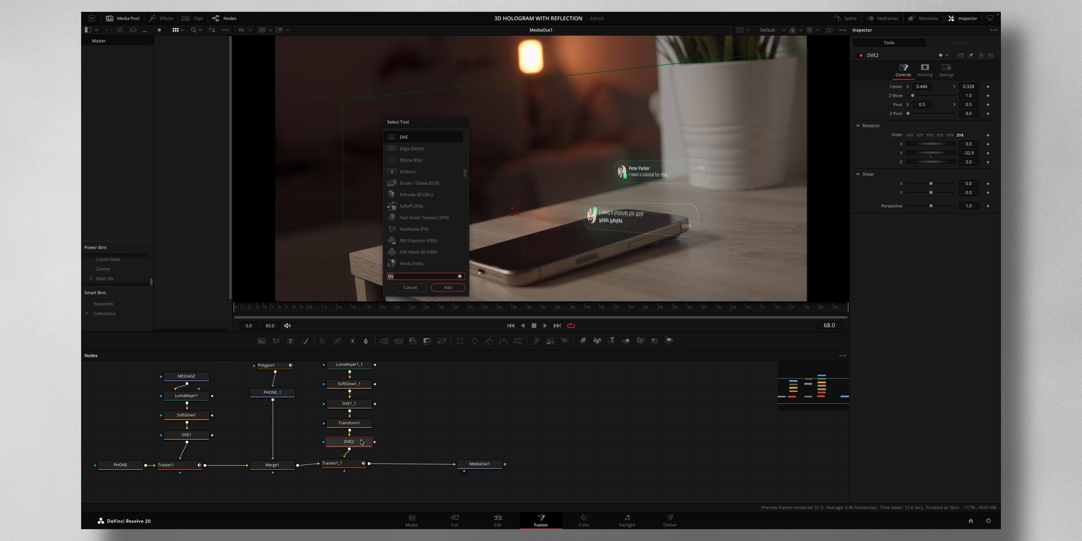
pyautogui.write('GAU')
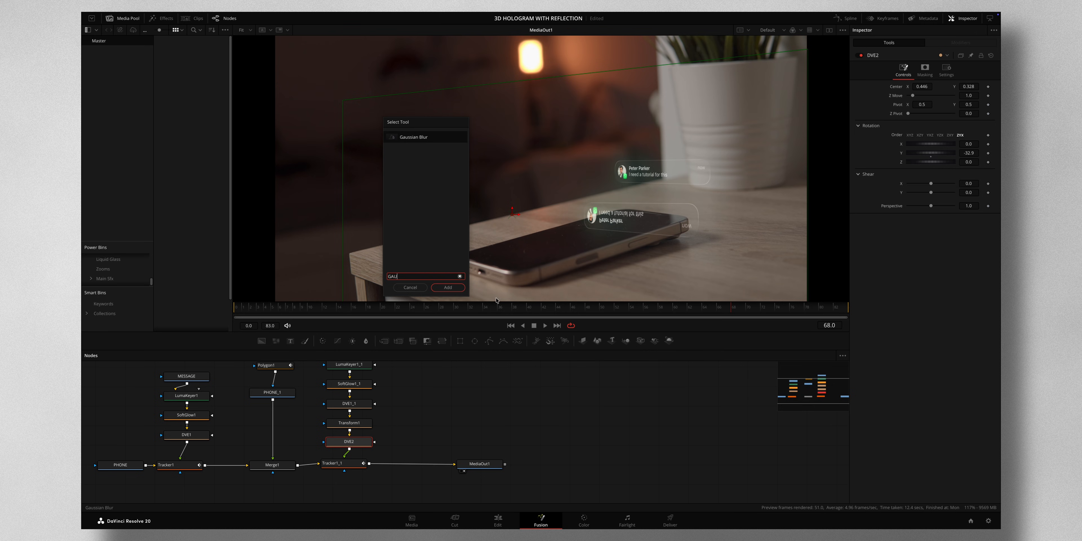
pyautogui.press('Return')
pyautogui.moveTo(931, 96); pyautogui.dragTo(921, 98)
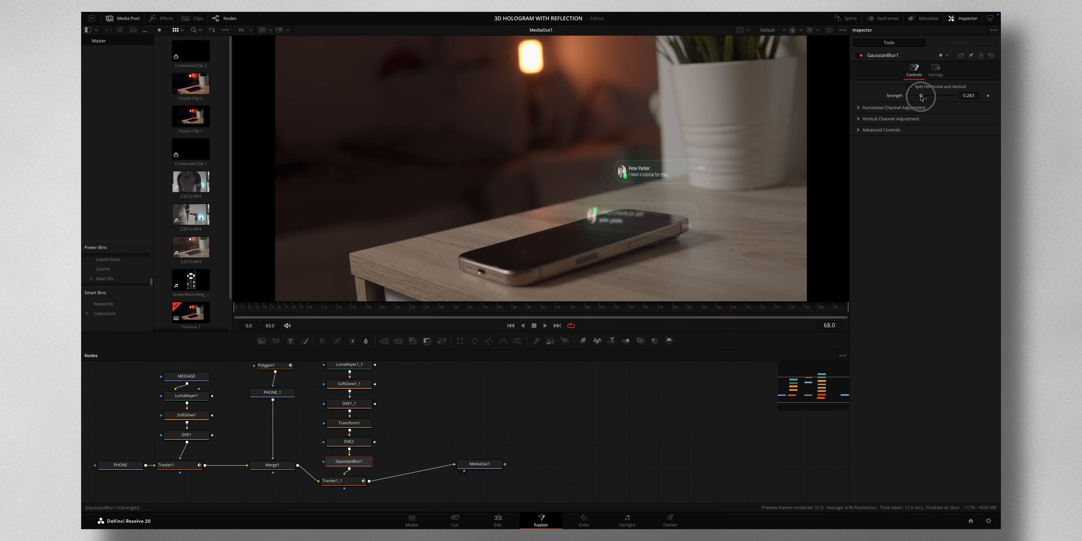
# At frame 41, reduce Transform1's size and set DVE2's center X to 0.487 and Y rotation to -36.8.
pyautogui.moveTo(677, 313); pyautogui.dragTo(589, 314)
pyautogui.moveTo(588, 314); pyautogui.dragTo(539, 314)
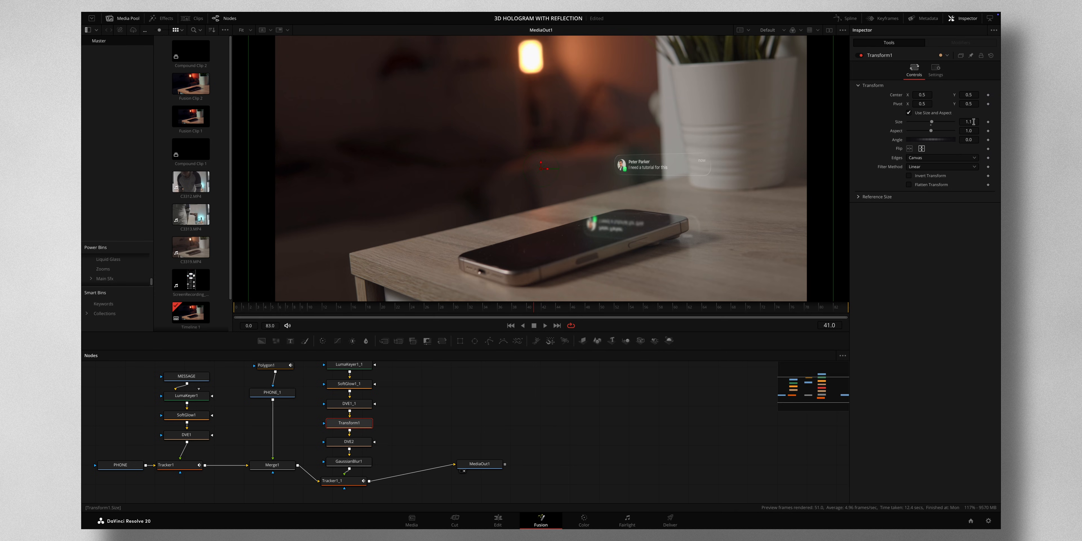
pyautogui.moveTo(974, 122); pyautogui.dragTo(939, 125)
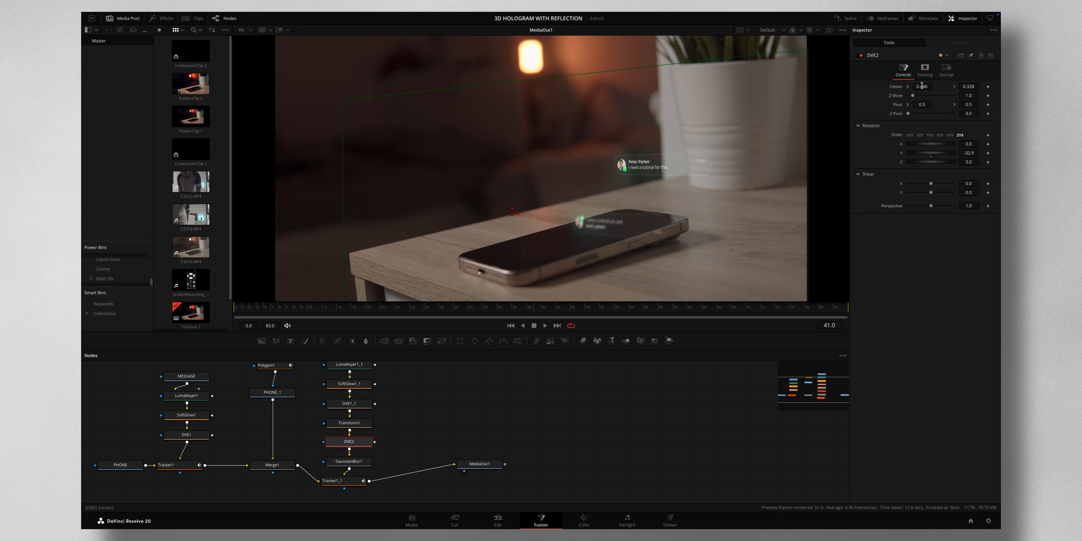
pyautogui.moveTo(924, 86); pyautogui.dragTo(936, 86)
pyautogui.moveTo(965, 153); pyautogui.dragTo(957, 156)
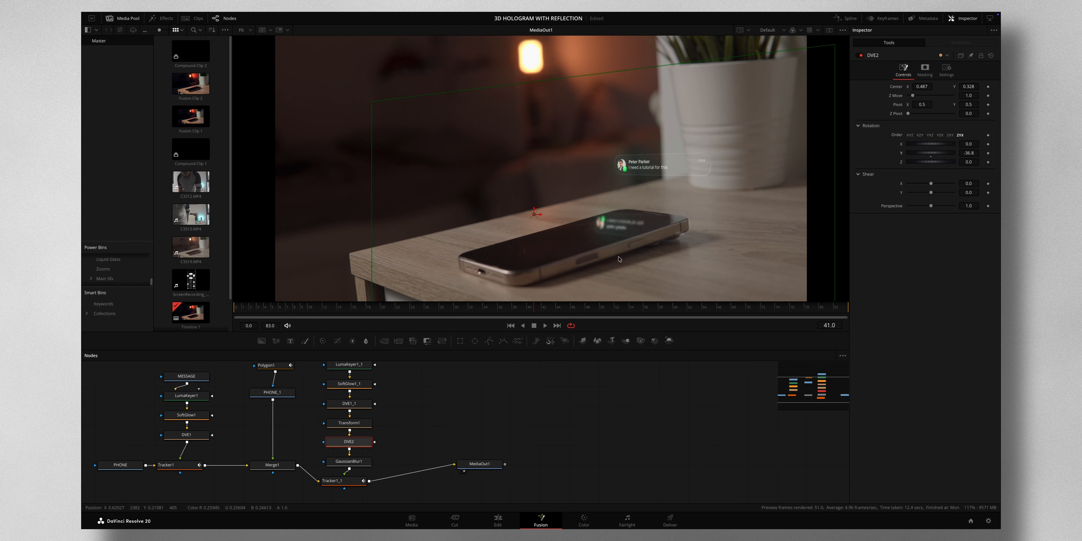
# Attach a new Polygon mask to Tracker1_1.
pyautogui.scroll(-1, 631, 246)
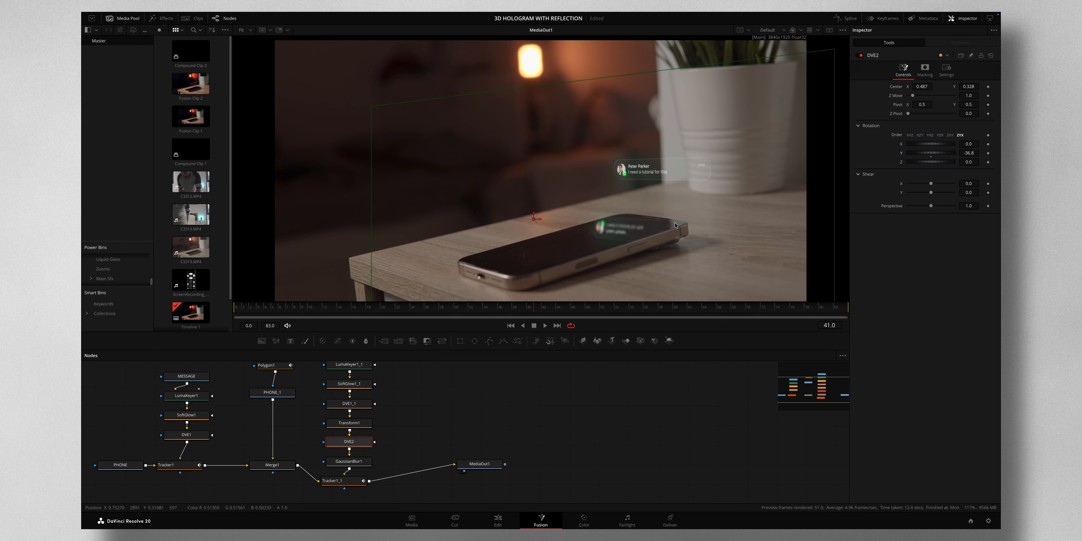
pyautogui.scroll(-5, 427, 439)
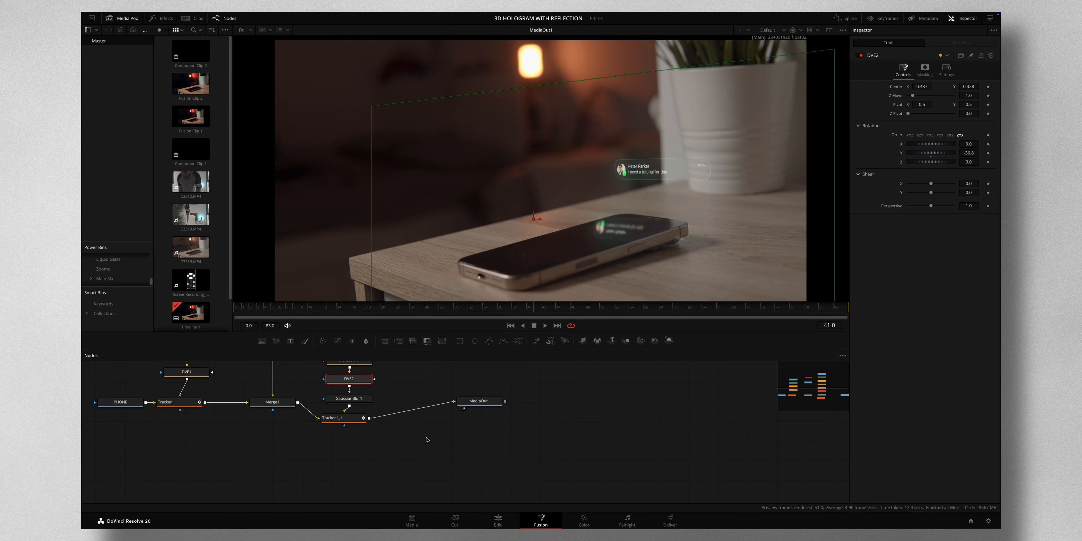
pyautogui.moveTo(489, 341)
pyautogui.mouseDown()
pyautogui.moveTo(319, 460)
pyautogui.moveTo(345, 450)
pyautogui.moveTo(344, 426)
pyautogui.mouseUp()
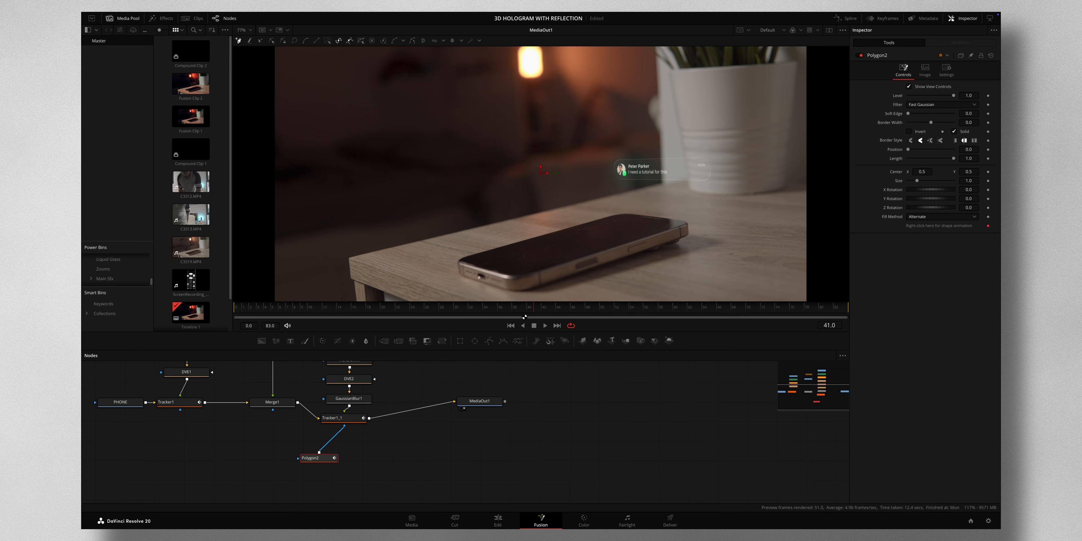
# Trace a closed mask around the phone's screen at frame 41 to confine the reflection to the glass.
pyautogui.scroll(-1, 543, 272)
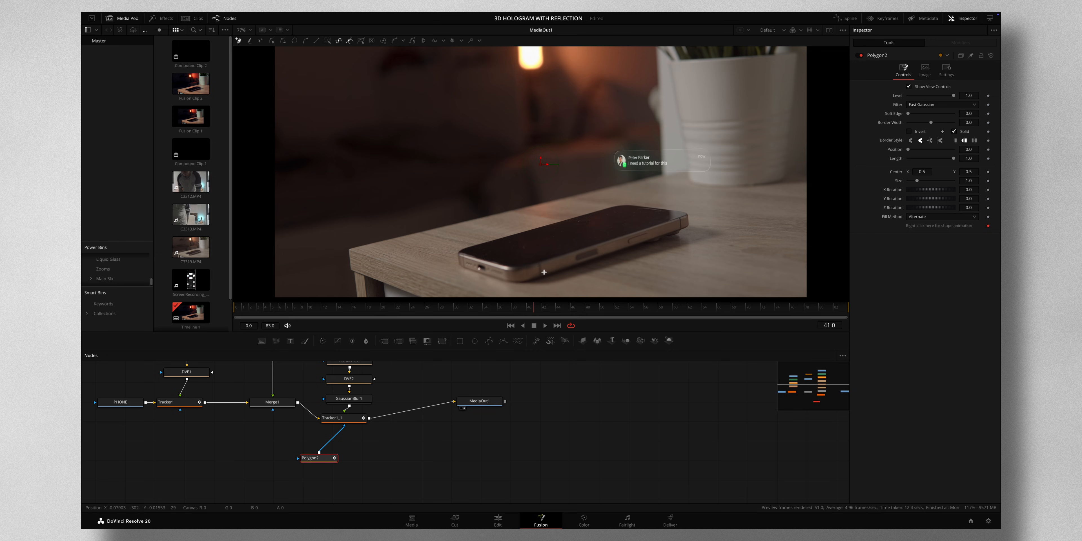
pyautogui.scroll(-5, 544, 272)
pyautogui.scroll(7, 544, 272)
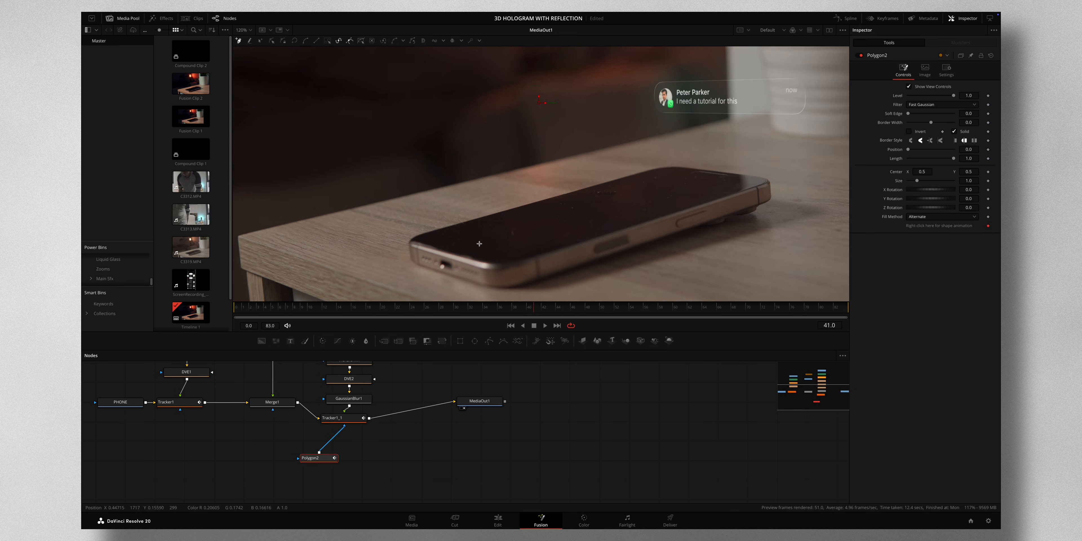
pyautogui.click(486, 216)
pyautogui.click(533, 202)
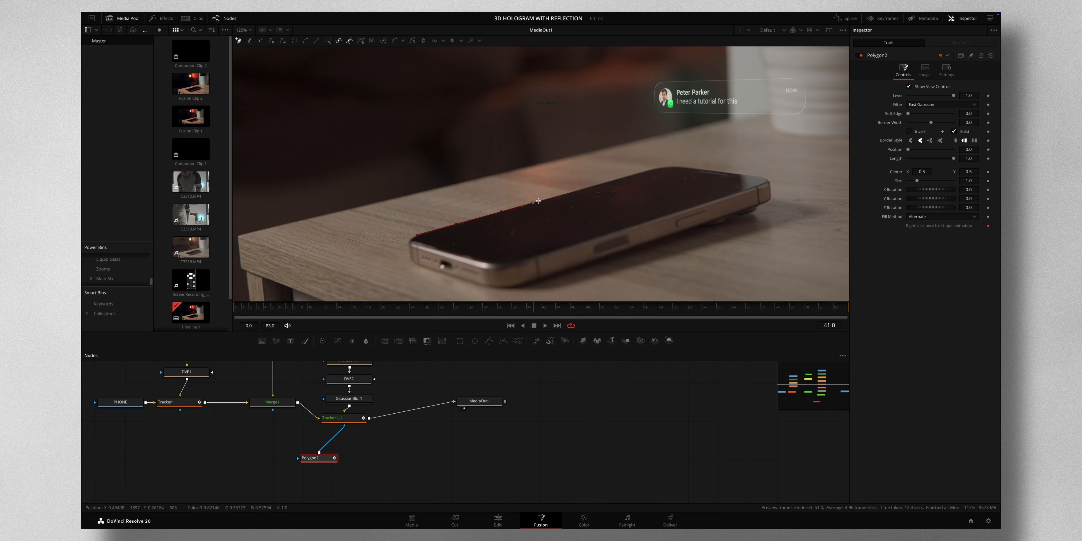
pyautogui.click(580, 189)
pyautogui.click(620, 178)
pyautogui.click(648, 169)
pyautogui.click(660, 167)
pyautogui.click(691, 169)
pyautogui.click(421, 244)
pyautogui.click(410, 242)
pyautogui.click(420, 238)
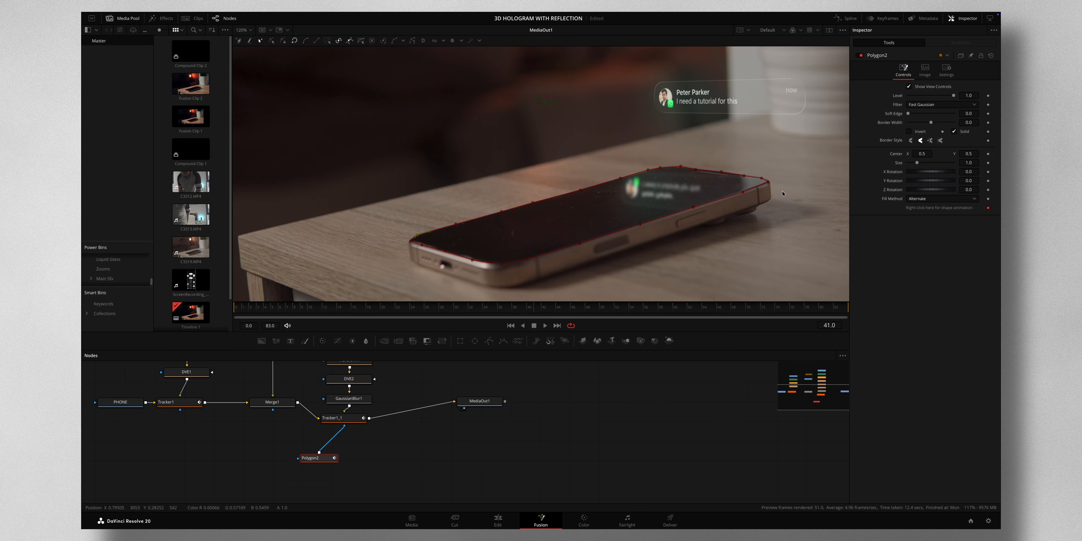
# Deselect the reflection's mask node and scrub to frame 74 to check the mask against the phone.
pyautogui.click(593, 395)
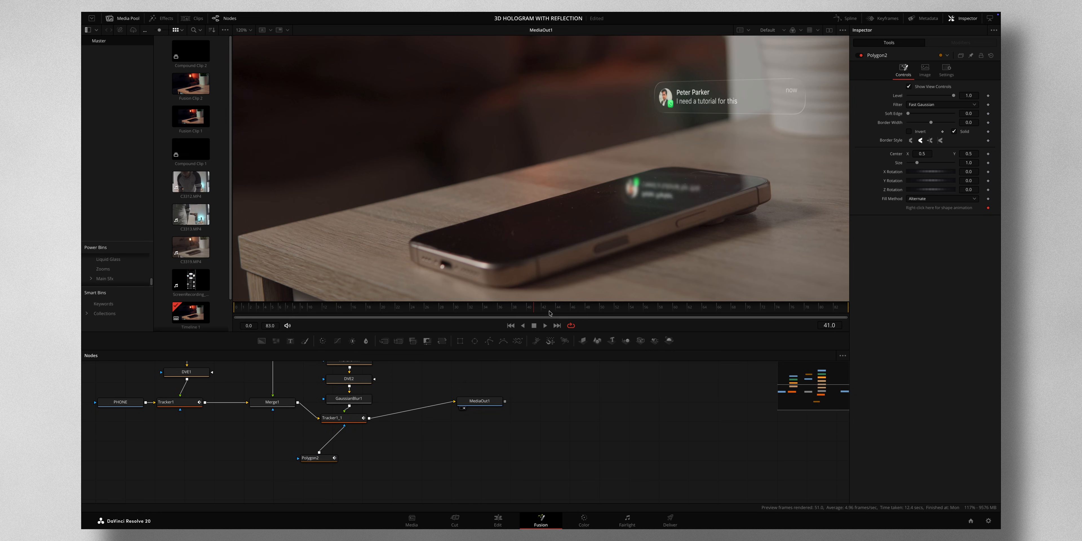
pyautogui.moveTo(549, 313); pyautogui.dragTo(779, 320)
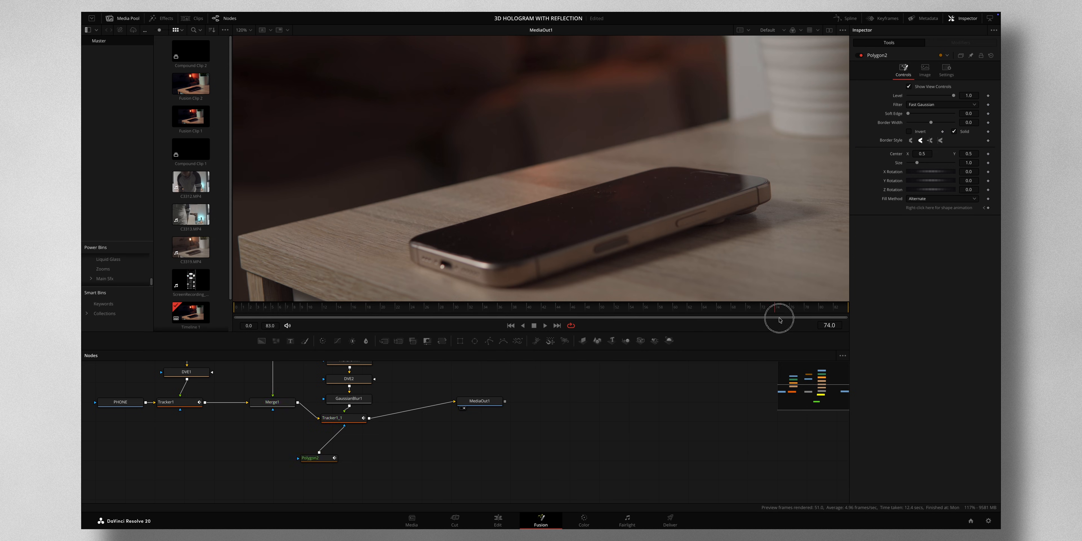